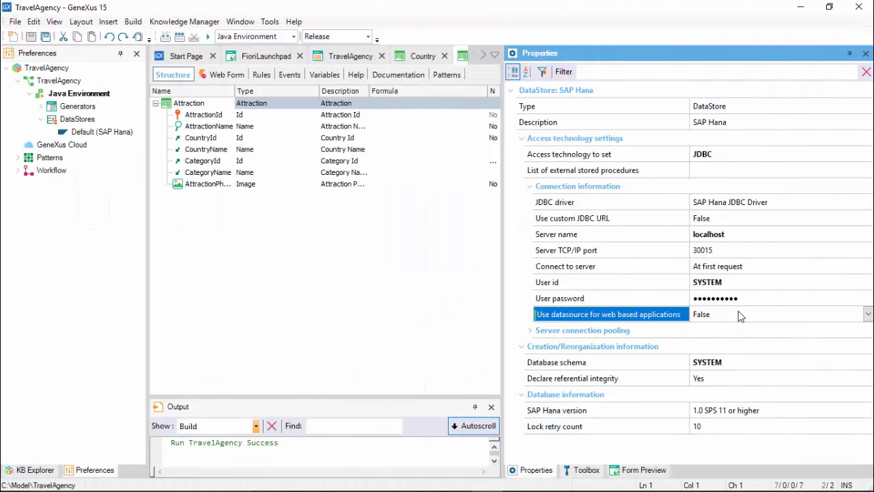
Enable the datasource for web based applications on the SAP Hana data store, with JDBC datasource java:comp/env/jdbc/DefaultDB.
left_click(791, 314)
double_click(791, 315)
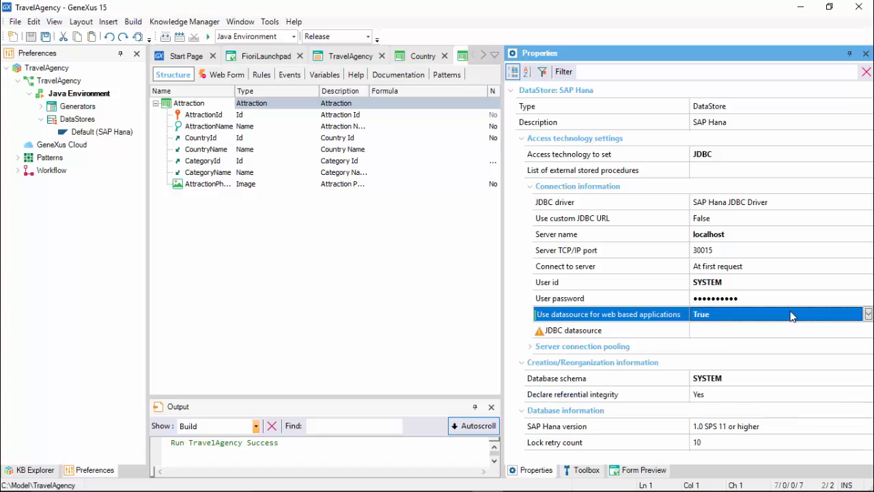
left_click(737, 331)
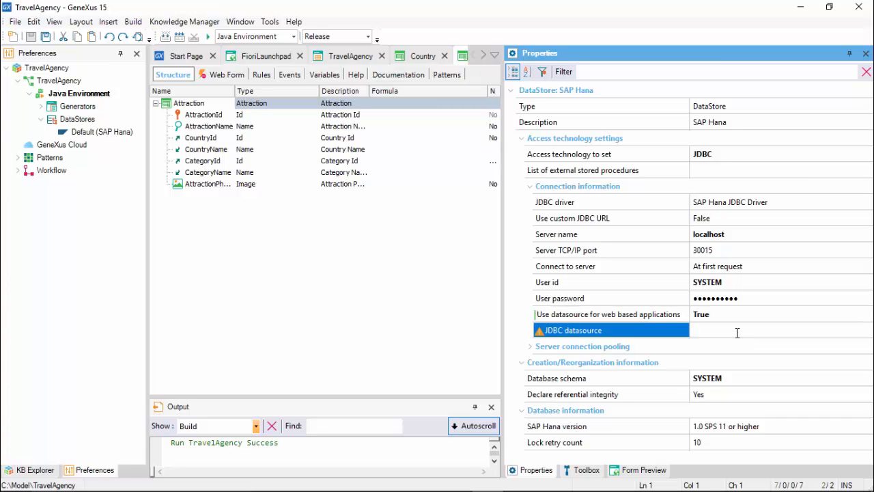
type("java:comp/env/jdbc/DefaultDB")
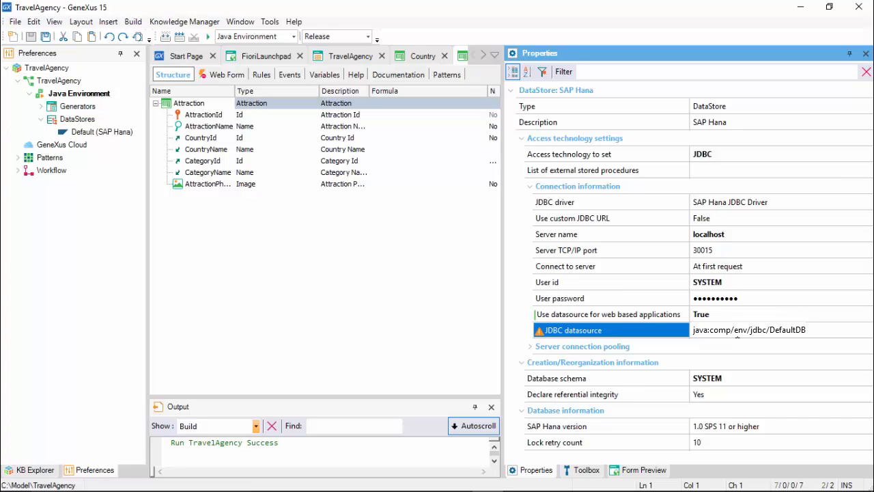
left_click(410, 317)
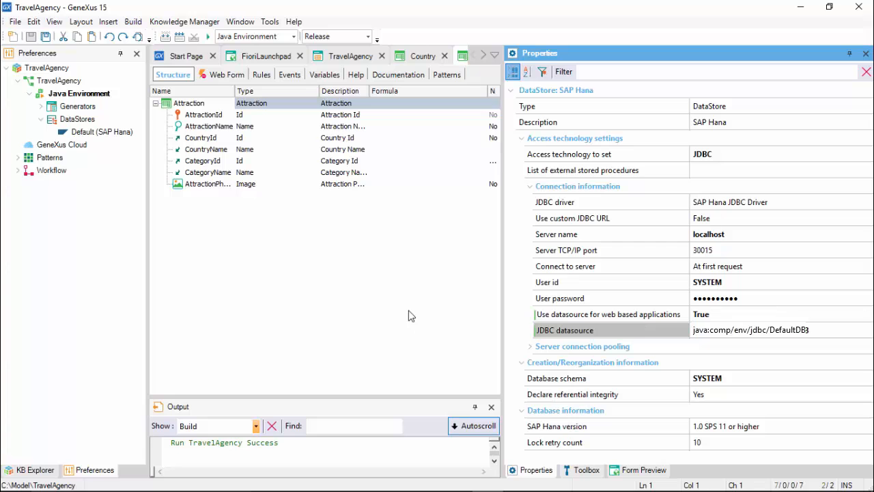
Build all objects of the knowledge base and open the application deployment.
left_click(133, 21)
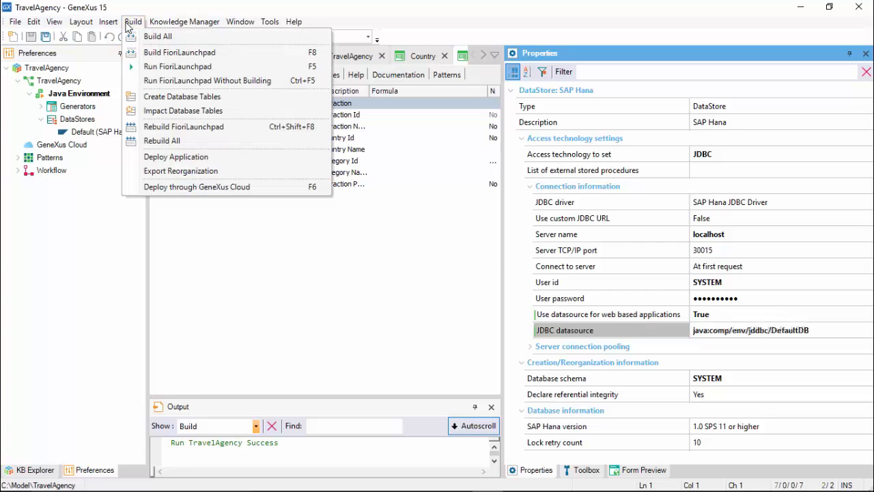
left_click(157, 36)
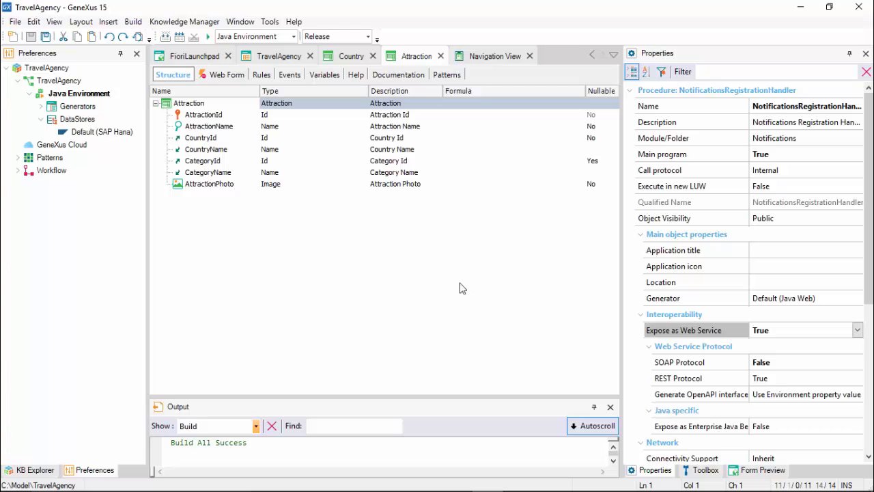
left_click(136, 22)
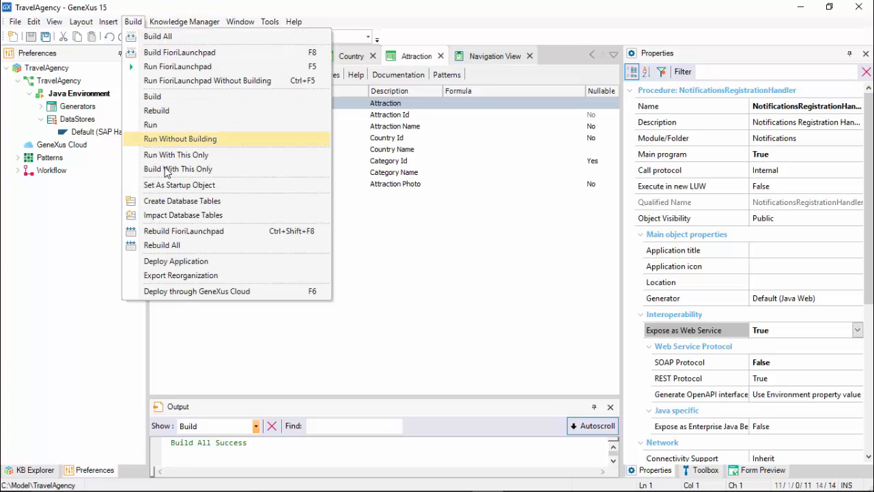
left_click(179, 261)
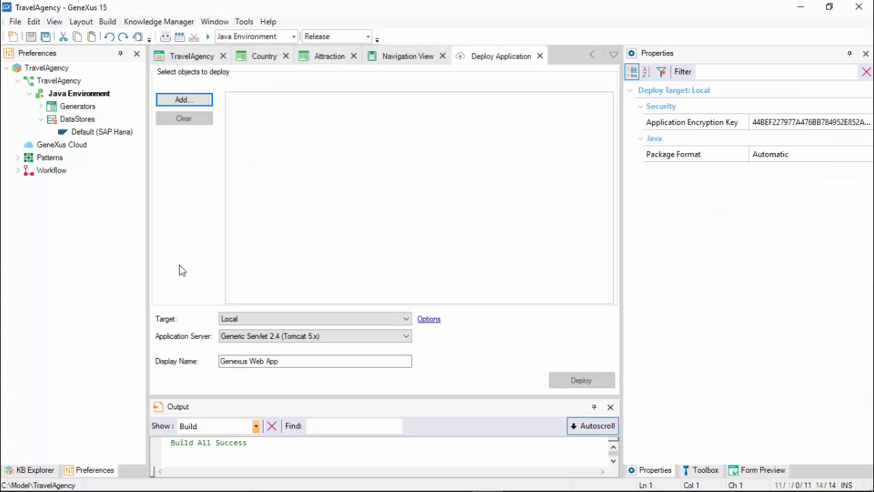
Add the FioriLaunchpad web panel and the TravelAgency smart devices menu to the objects to deploy.
left_click(203, 99)
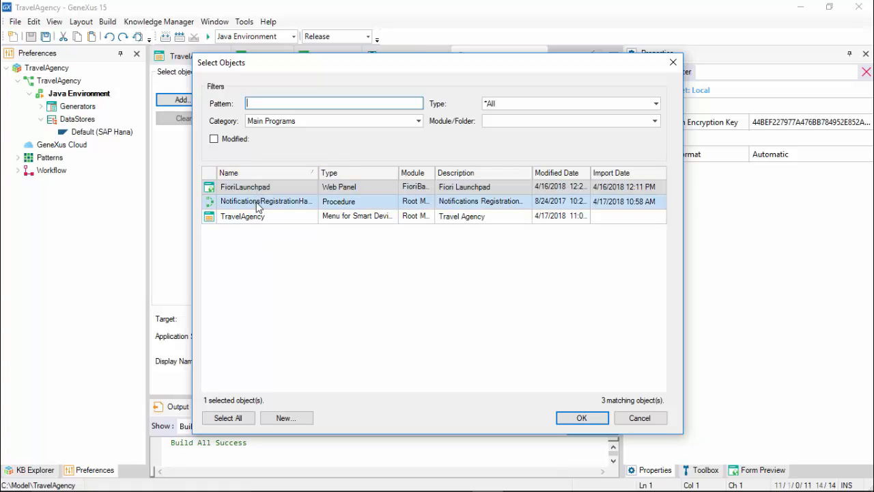
left_click(255, 216)
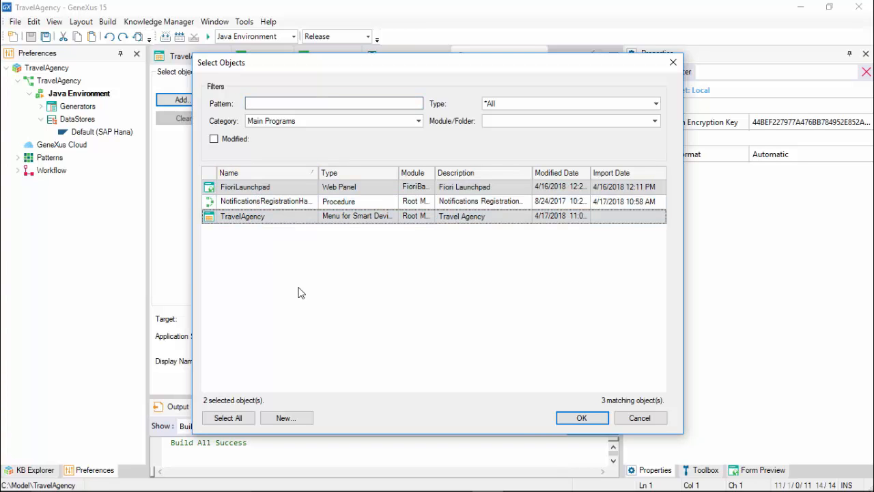
left_click(566, 419)
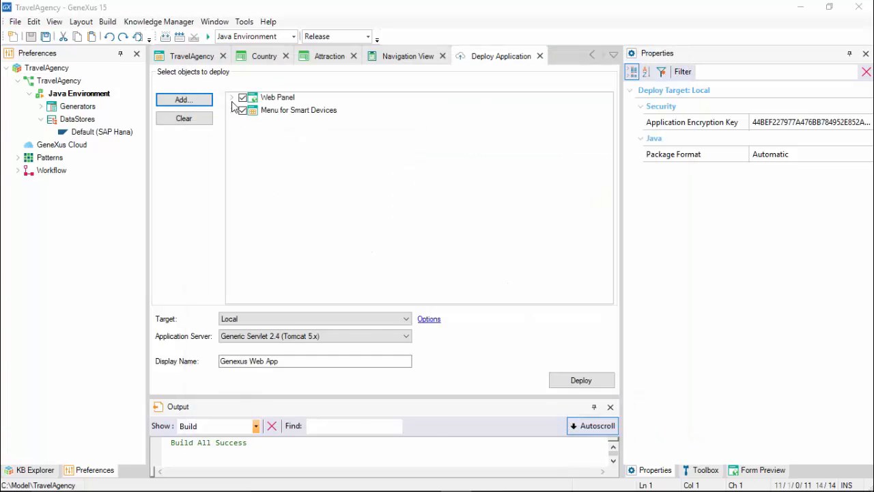
left_click(232, 98)
left_click(232, 123)
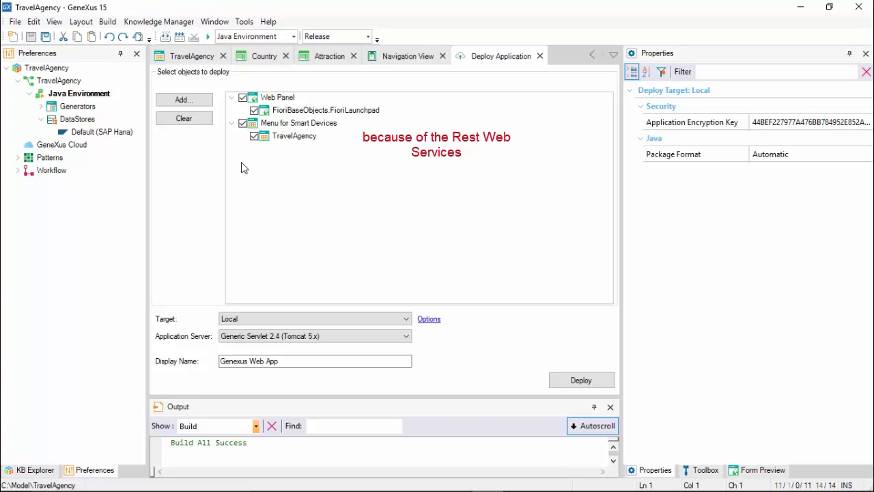
Set the deployment target to SAP Cloud Platform with hanatrial.ondemand.com as its host.
left_click(406, 318)
left_click(384, 338)
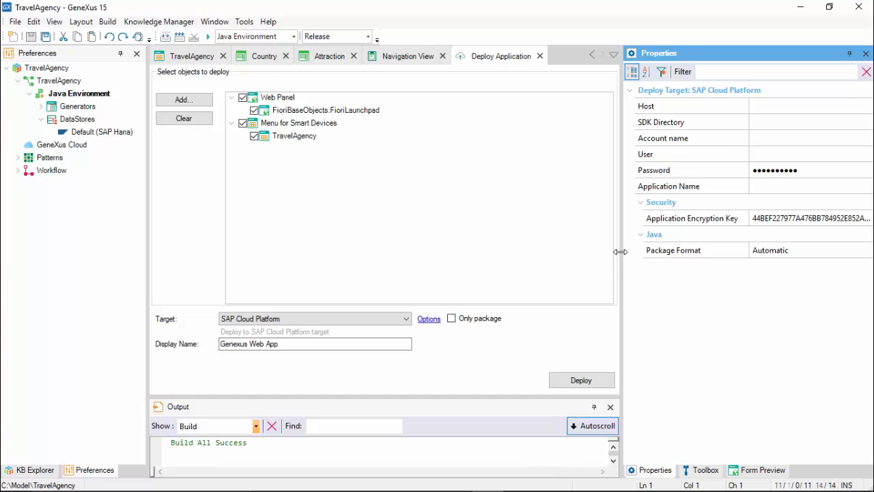
left_click_drag(619, 254, 540, 251)
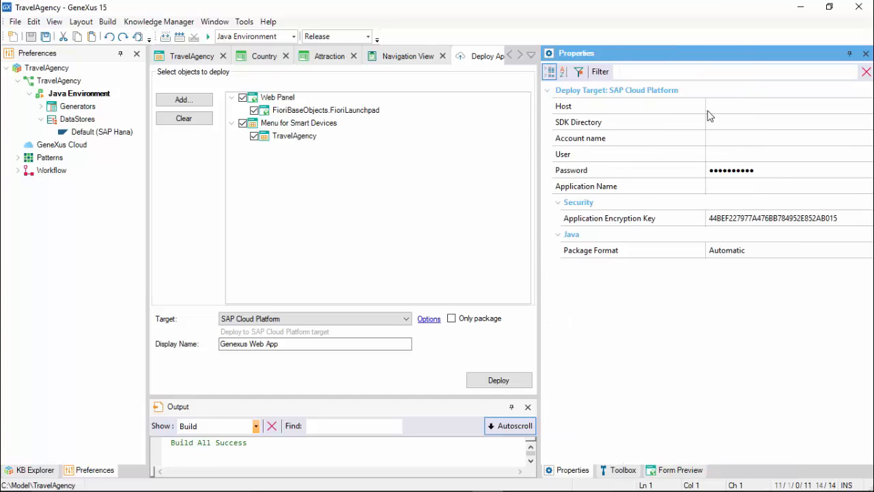
left_click_drag(705, 109, 663, 123)
left_click(665, 107)
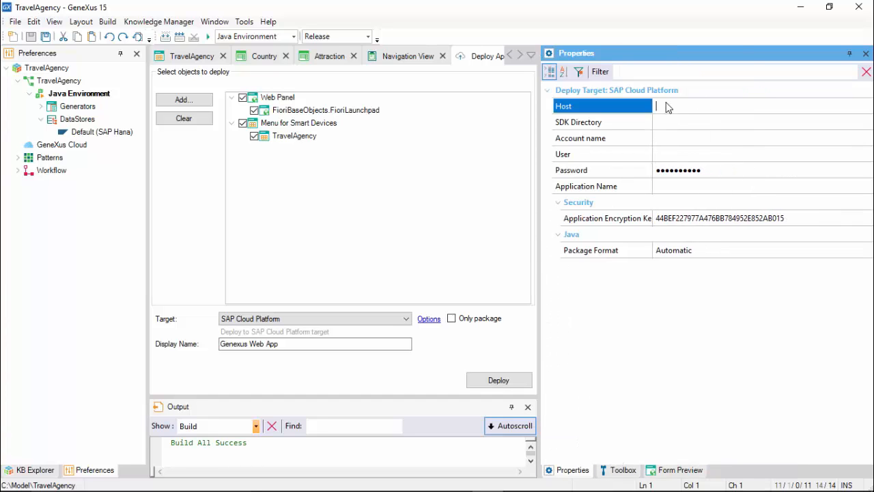
type("hanatrial.ondemand.com")
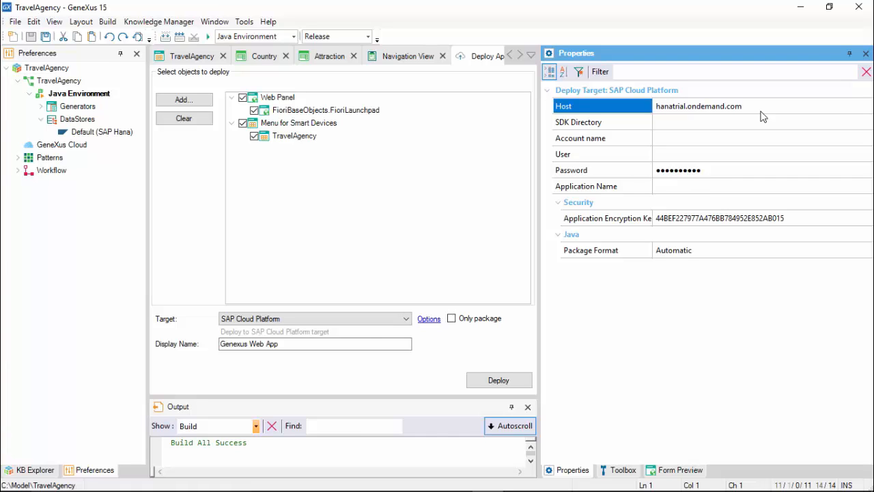
Copy the SDK folder path from File Explorer and set the SDK directory to C:\SAP_HCP_SDK.
left_click(693, 122)
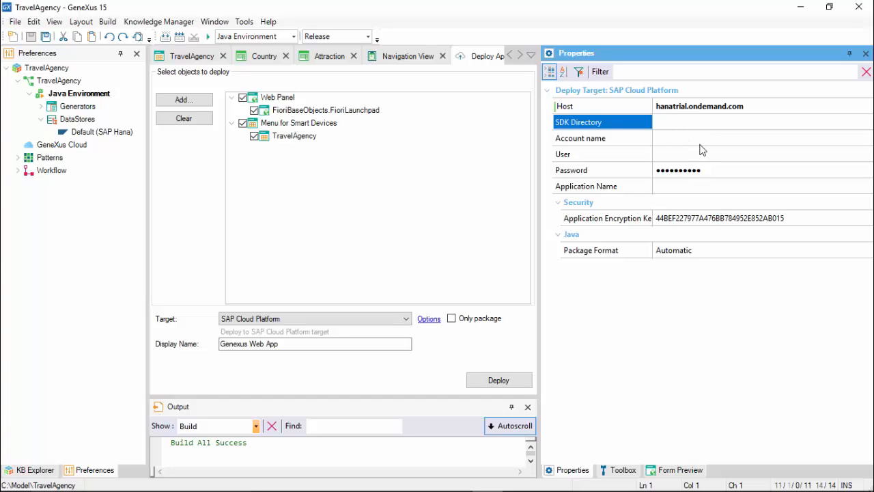
left_click(362, 481)
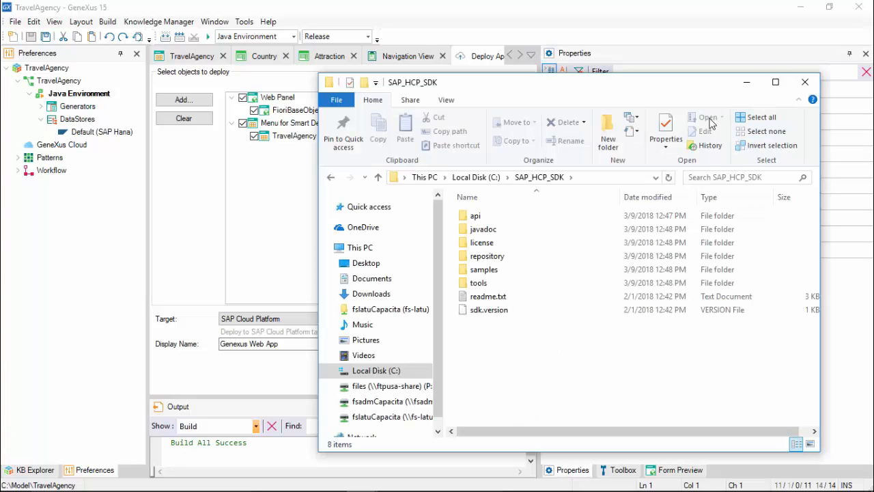
left_click(594, 176)
key("ctrl+c")
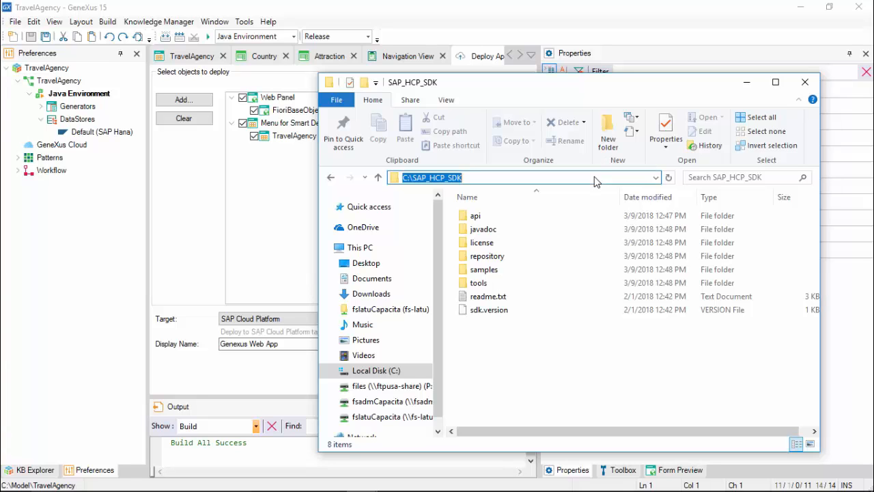
left_click(747, 83)
left_click(713, 123)
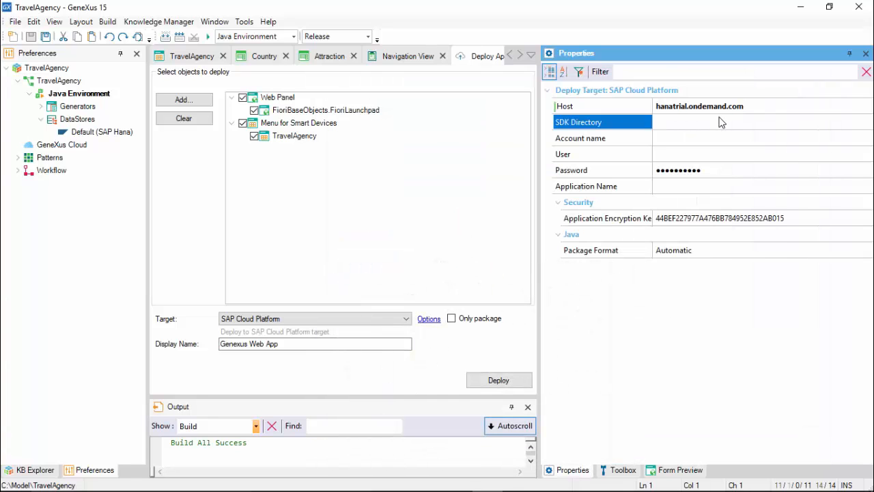
key("ctrl+v")
Copy the subaccount name from the cockpit address in the browser and enter it as the deploy target's account name.
left_click(705, 138)
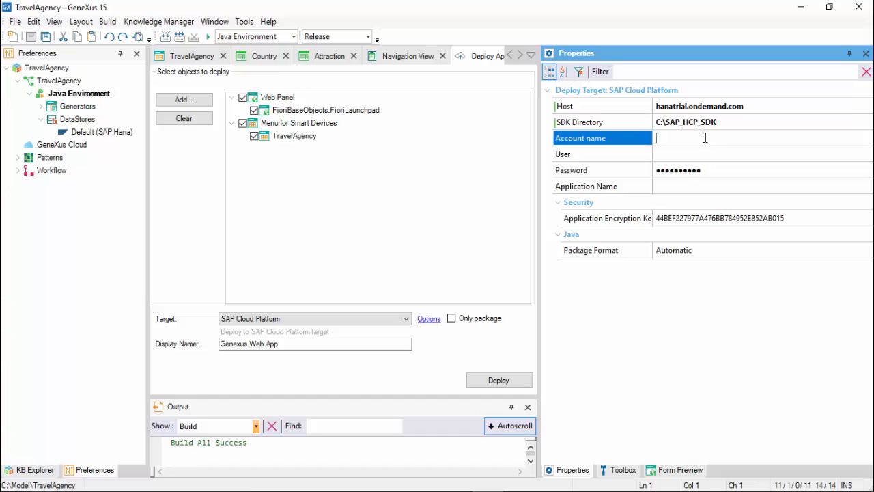
key("alt+Tab")
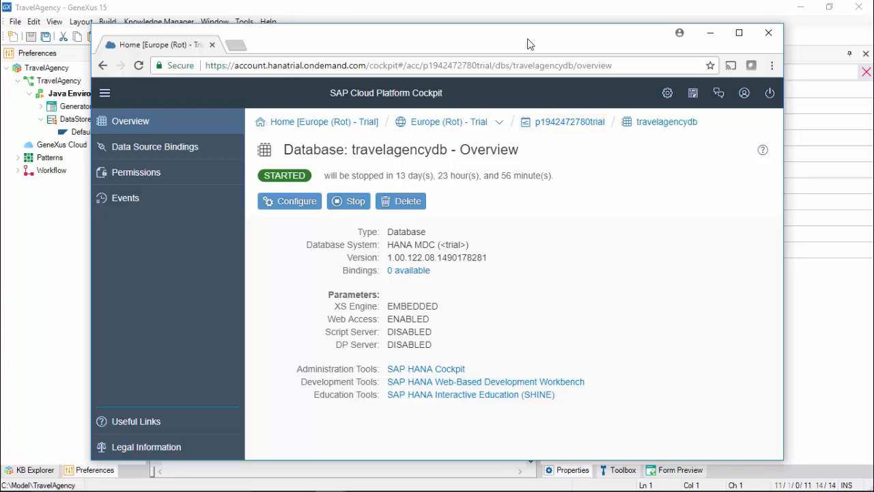
left_click(475, 68)
left_click(488, 68)
left_click_drag(492, 66, 424, 66)
key("ctrl+c")
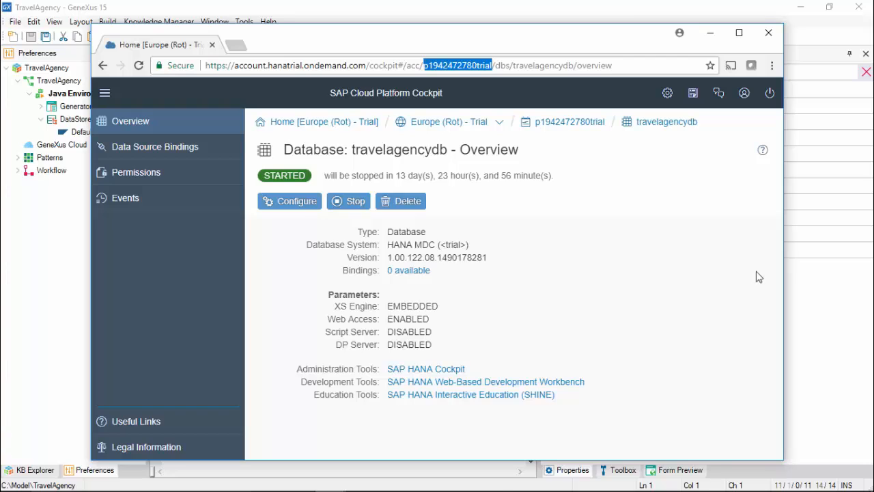
key("alt+Tab")
left_click(738, 140)
key("ctrl+v")
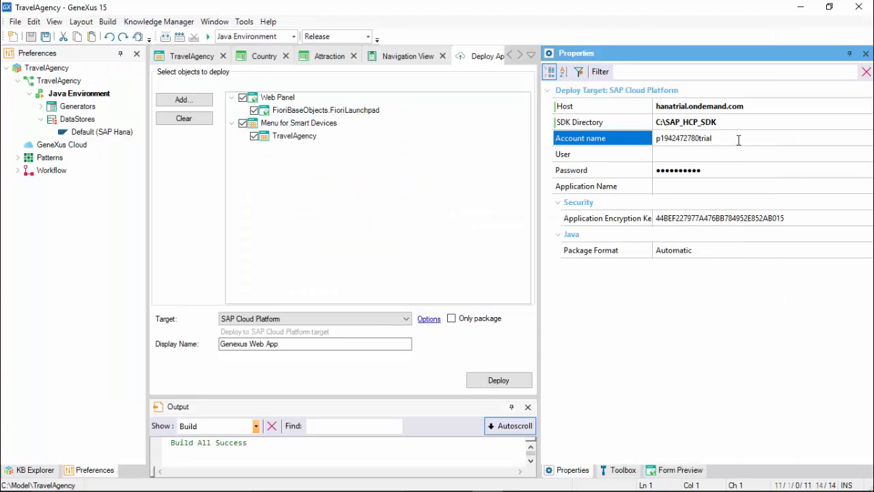
Enter the user's e-mail and the account password for the SAP Cloud Platform target.
left_click(737, 153)
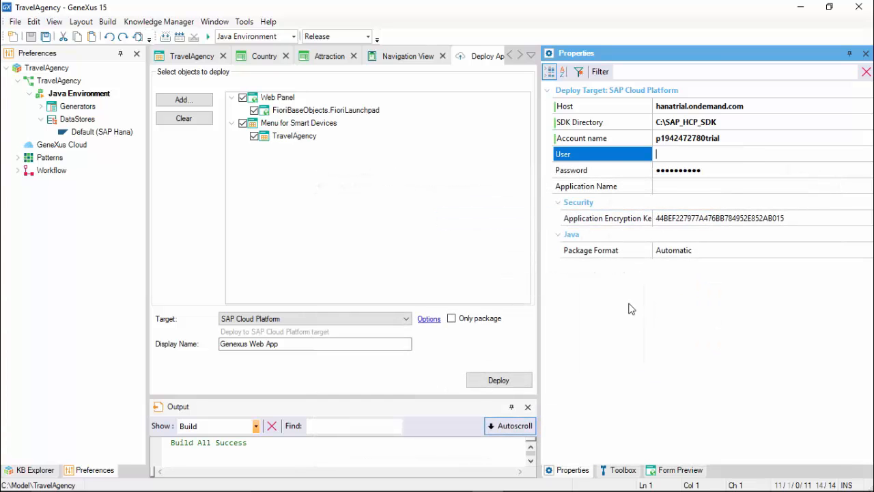
key("Tab")
type("*********")
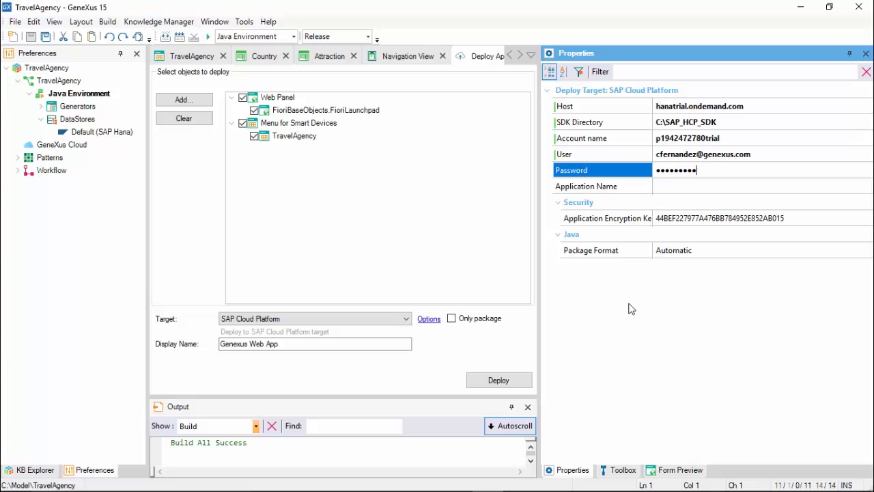
type("*")
key("Tab")
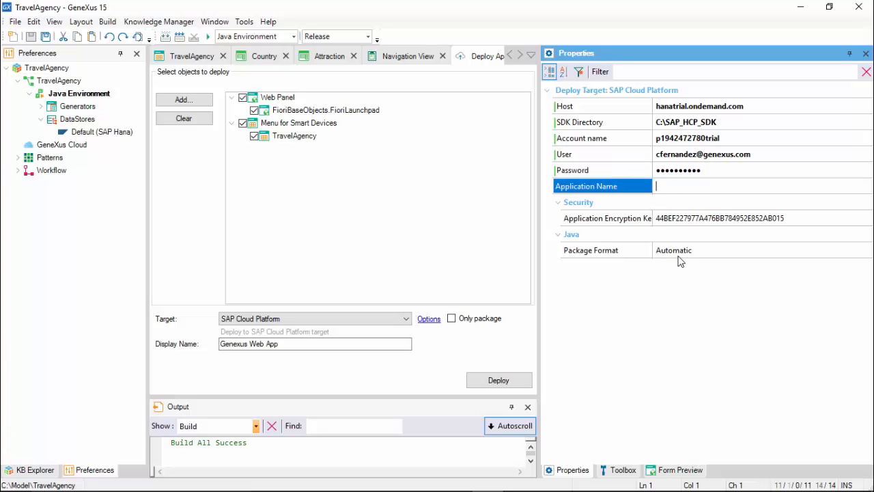
Set the application name to TravelAgency and deploy the application.
type("TravelAgency")
left_click(478, 383)
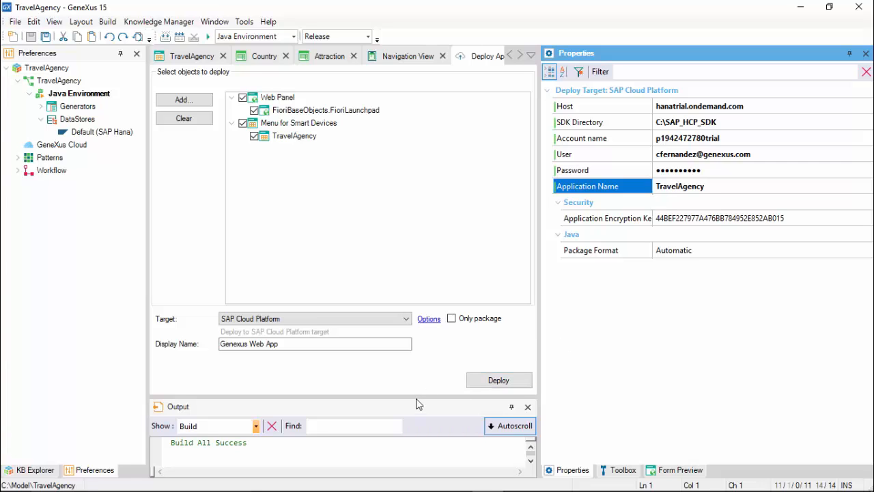
left_click(498, 353)
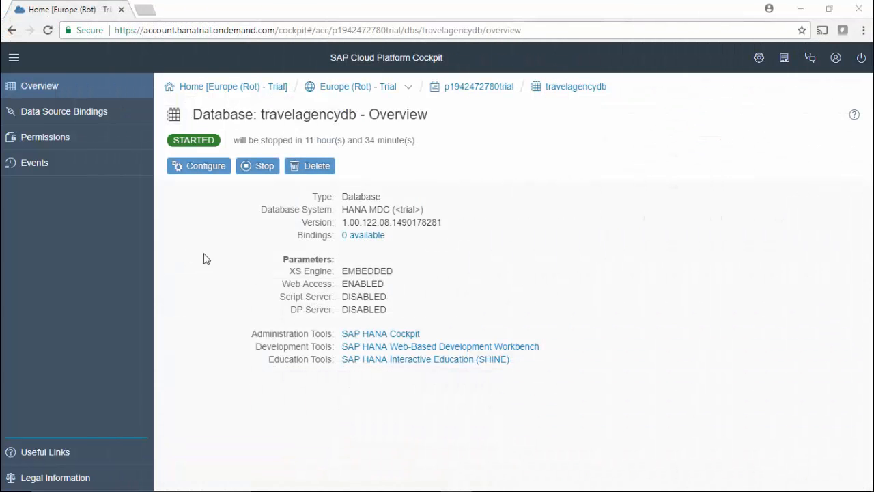
View the subaccount's Java applications in the SAP Cloud Platform Cockpit.
left_click(478, 86)
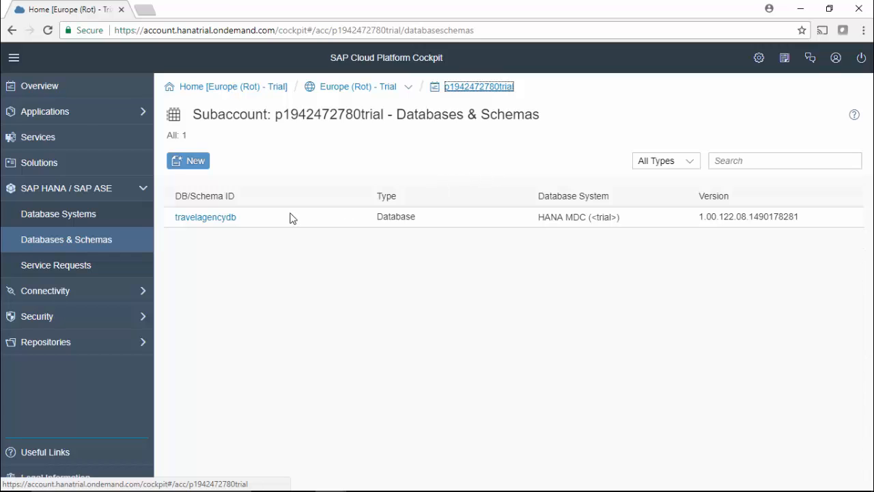
left_click(80, 112)
left_click(75, 142)
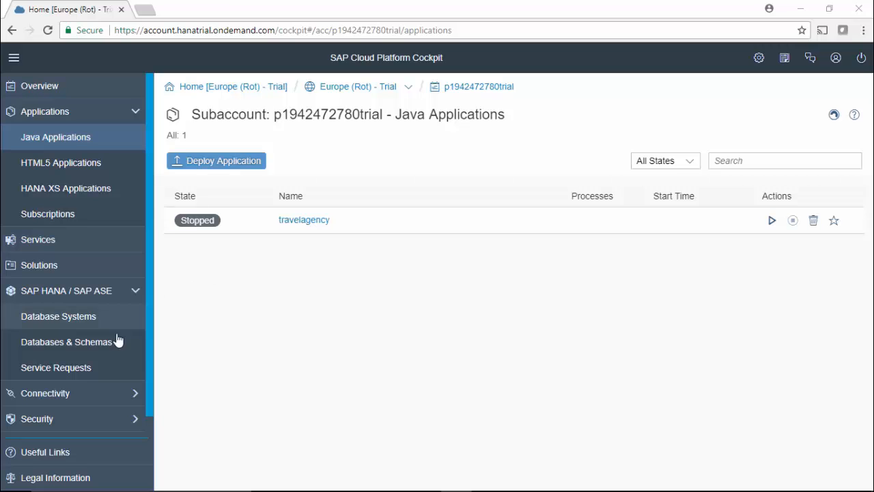
Start a new data source binding for the travelagencydb database.
left_click(99, 344)
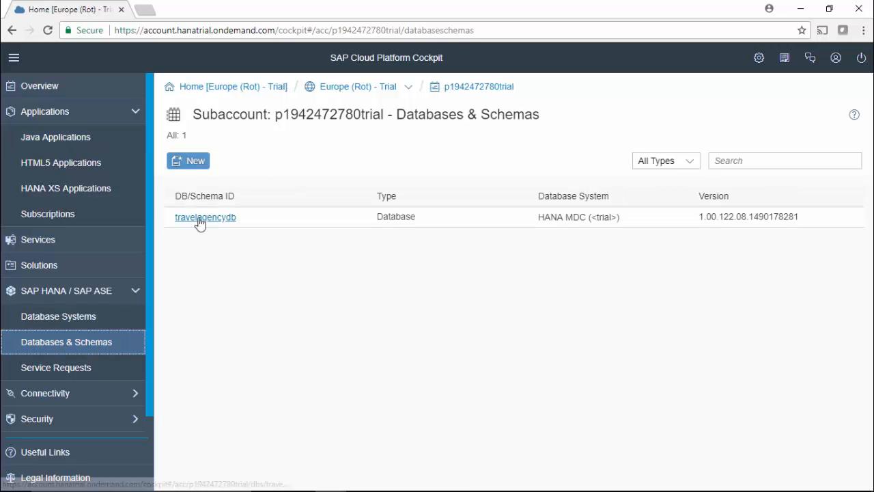
left_click(198, 220)
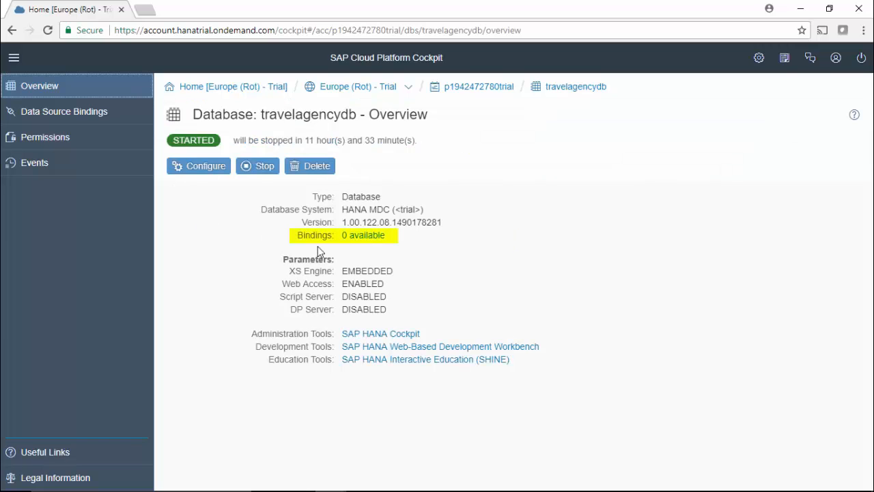
left_click(94, 120)
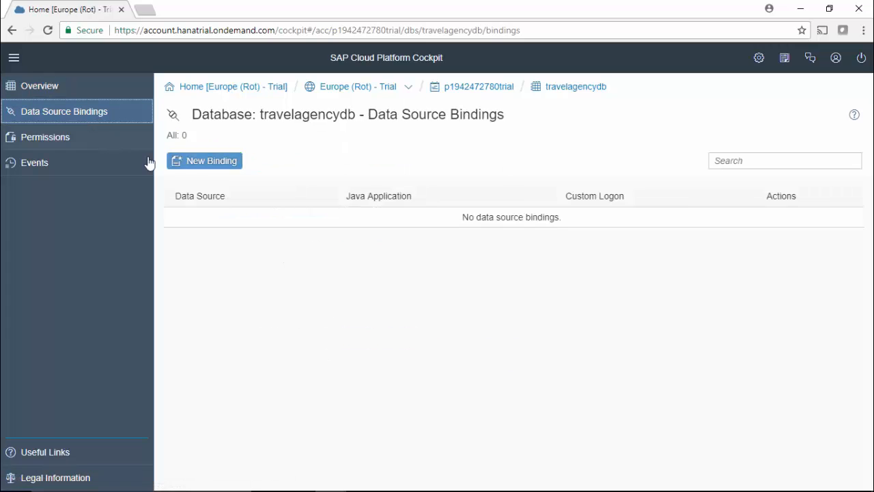
left_click(188, 166)
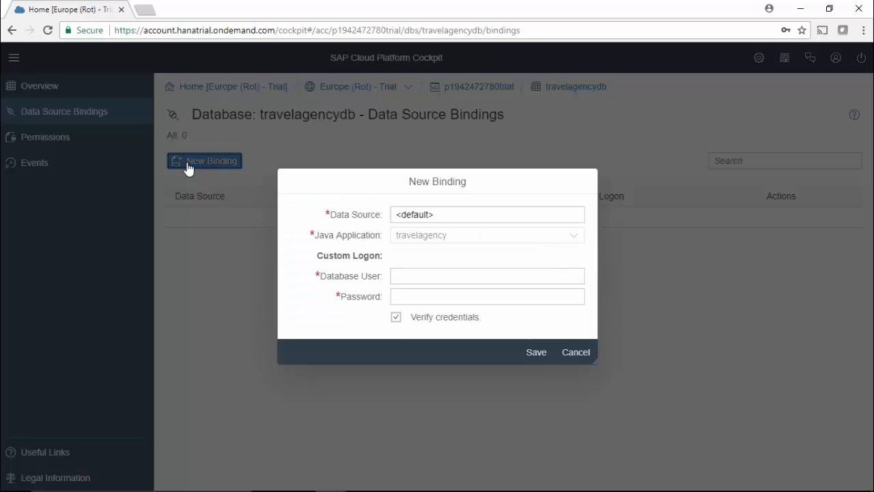
Set the binding's database user to SYSTEM, enter the database password, and save the binding for the travelagency application.
double_click(468, 277)
type("SYSTEM")
key("Tab")
key("BackSpace")
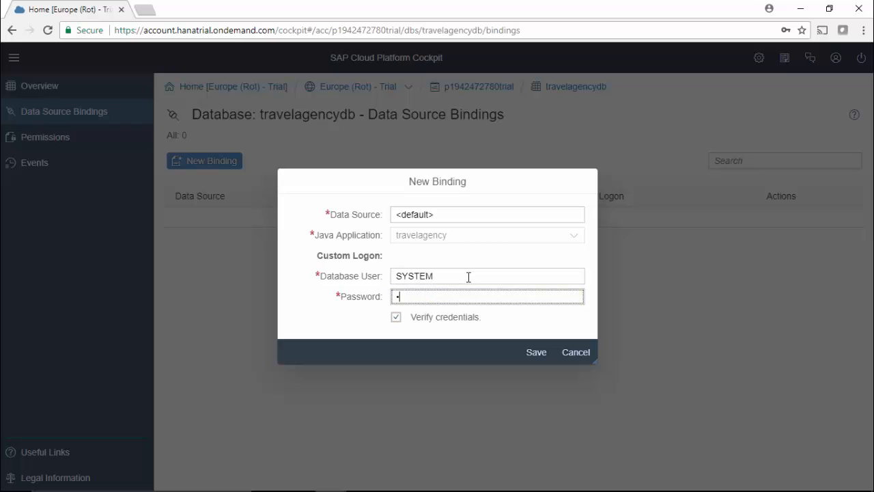
key("ctrl+v")
left_click(529, 353)
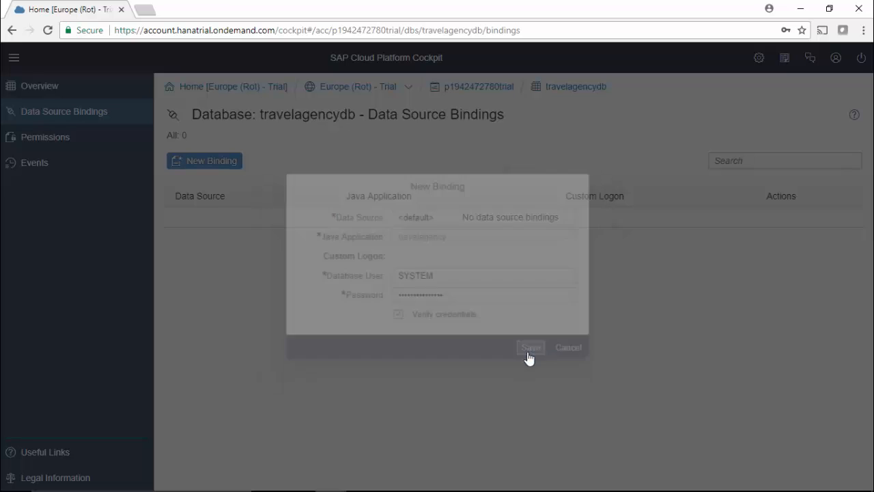
Return to the subaccount's Java applications and start the travelagency application.
left_click(471, 89)
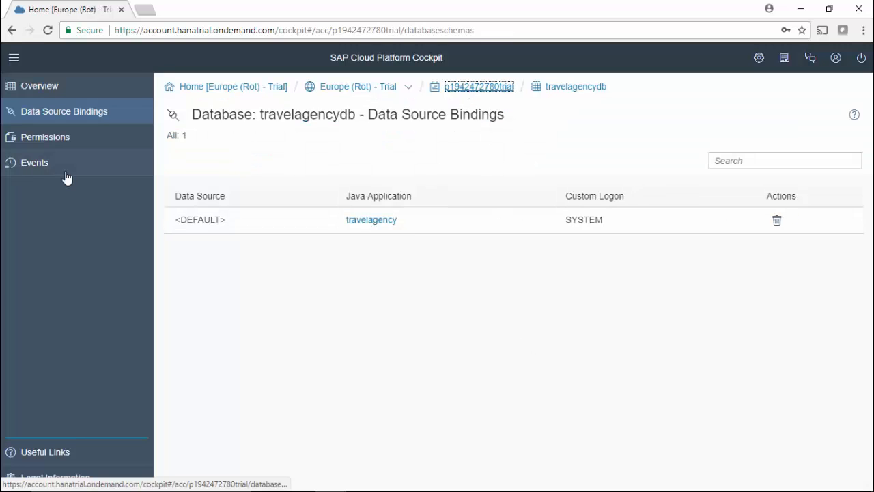
left_click(60, 145)
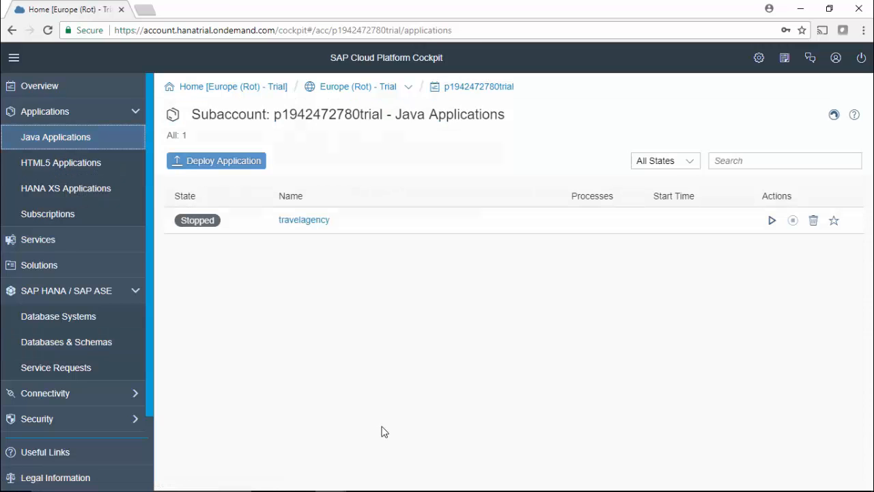
left_click(317, 222)
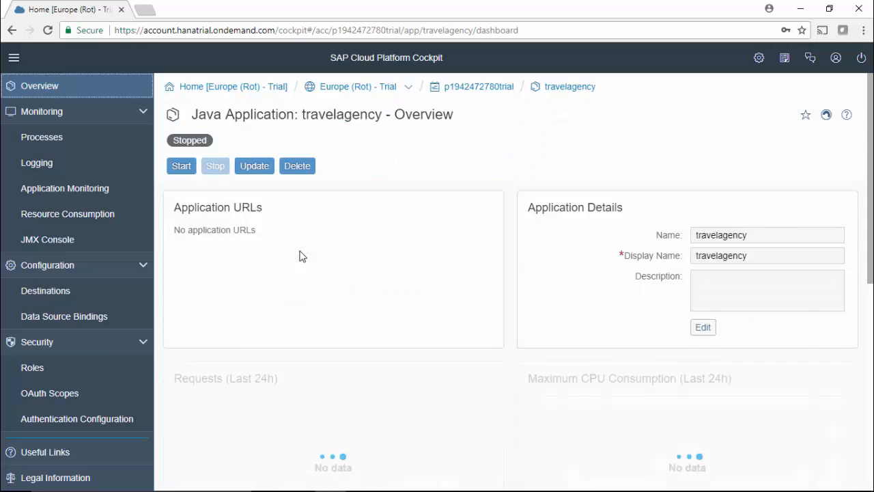
left_click(183, 165)
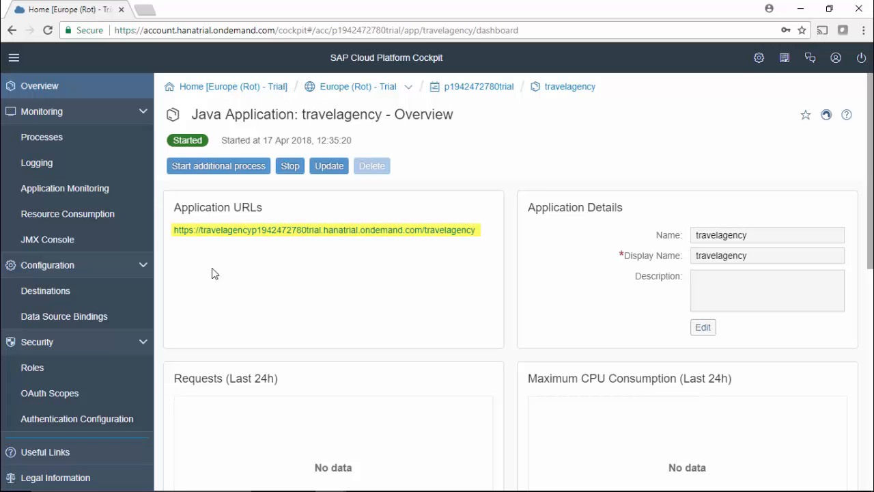
Open the travelagency application URL in a new browser tab and switch to it.
right_click(429, 231)
left_click(449, 240)
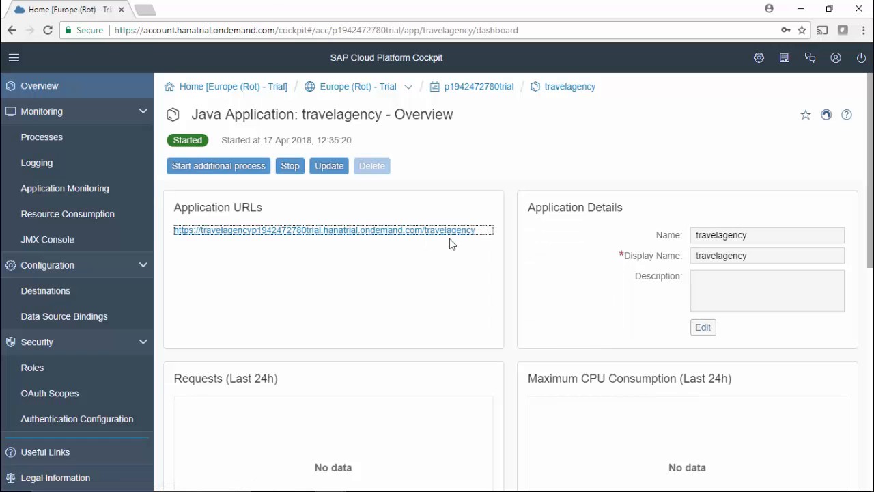
left_click(211, 10)
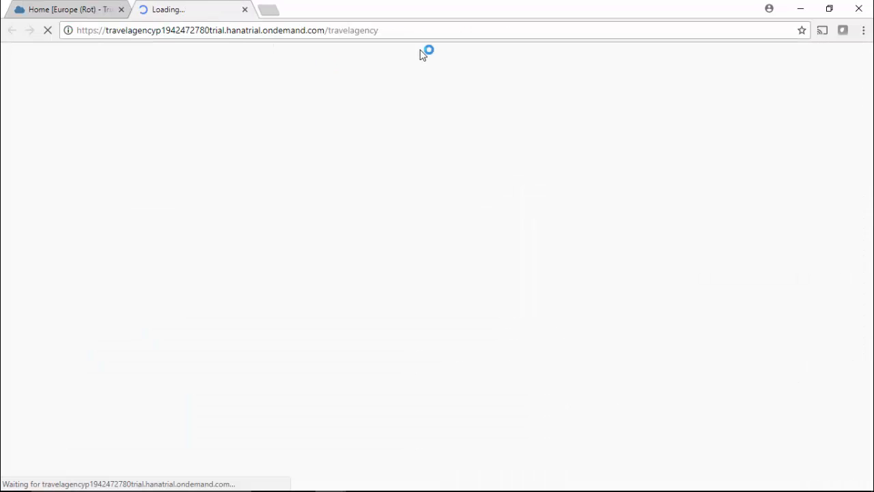
Append servlet/ to the travelagency application's web address without loading it.
left_click(426, 31)
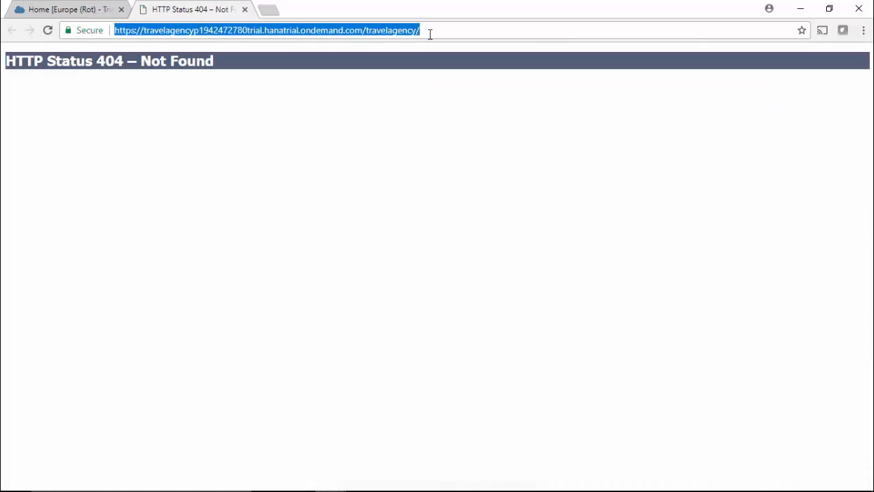
left_click(430, 28)
type("servlet")
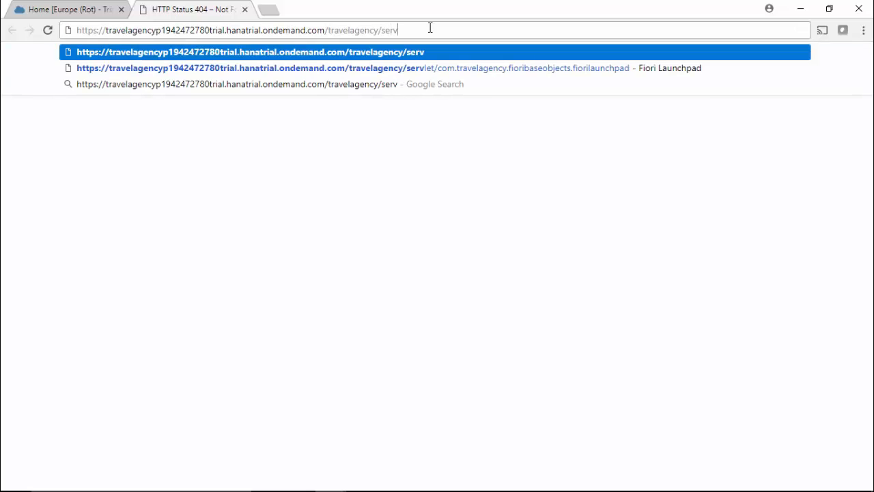
type("/")
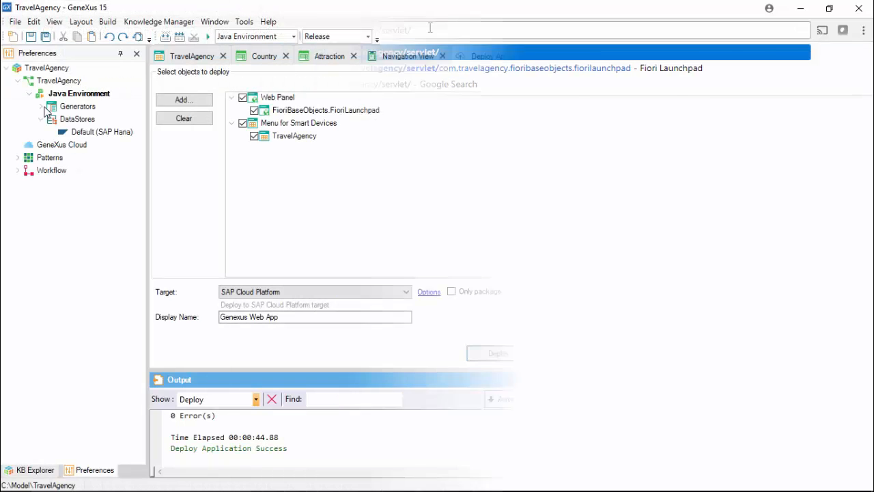
Copy the Java package name com.travelagency from the default Java generator in GeneXus and append it with a trailing dot to the browser address.
left_click(99, 120)
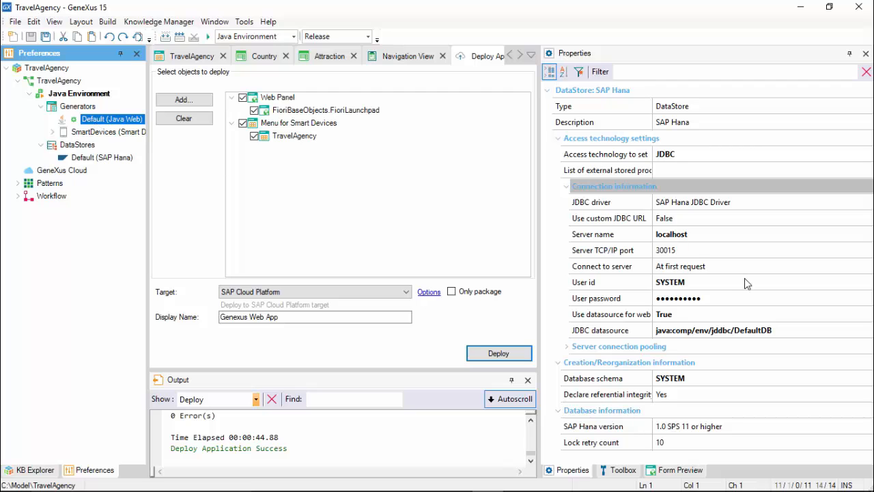
left_click(732, 185)
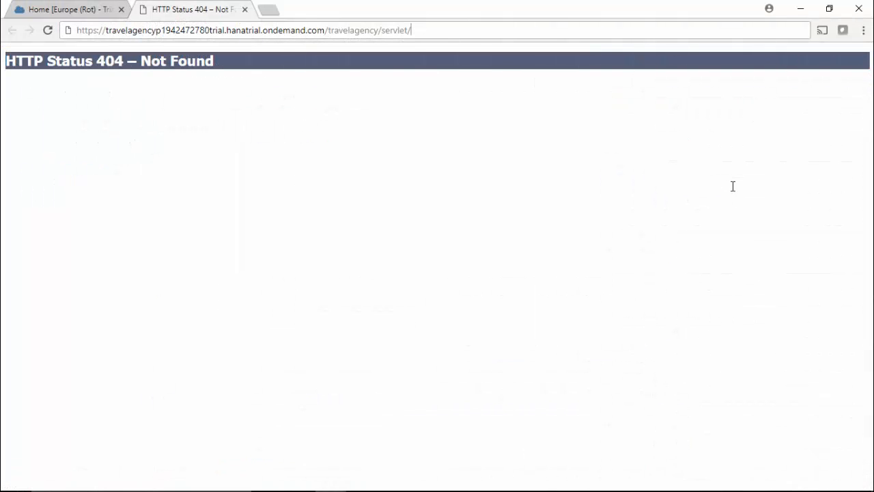
type("com.travelagency")
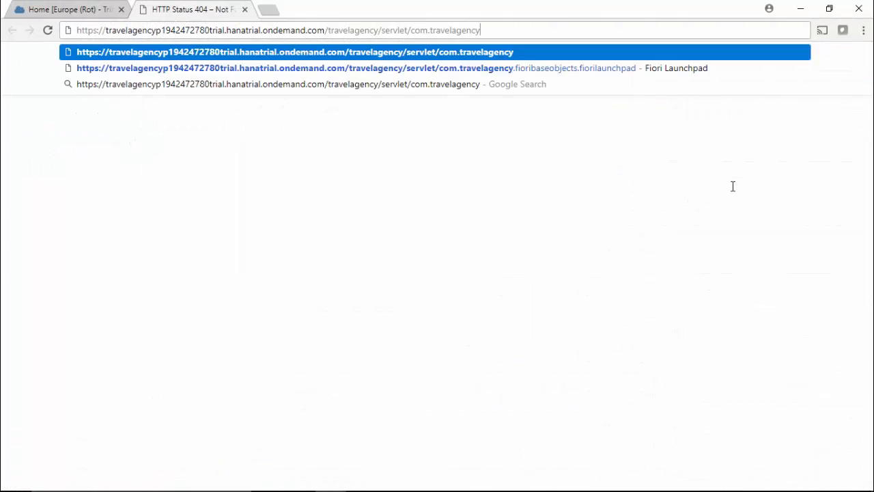
type(".")
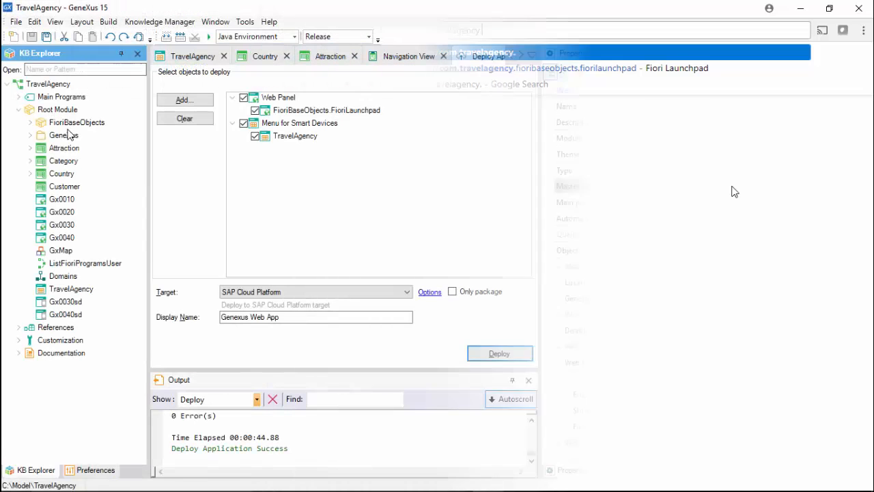
Copy the FioriBaseObjects module name from GeneXus, complete the browser address with FioriBaseObjects.fiorilaunchpad, and load the page.
left_click(73, 123)
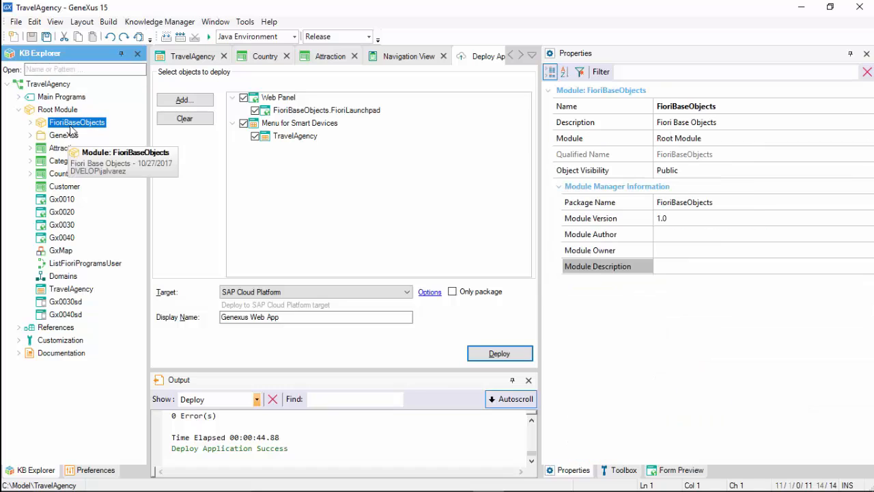
left_click(724, 110)
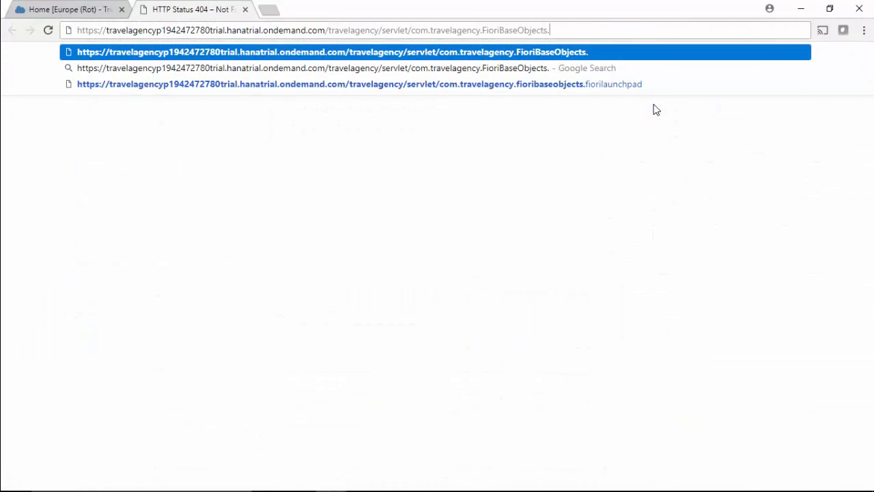
type("fiori")
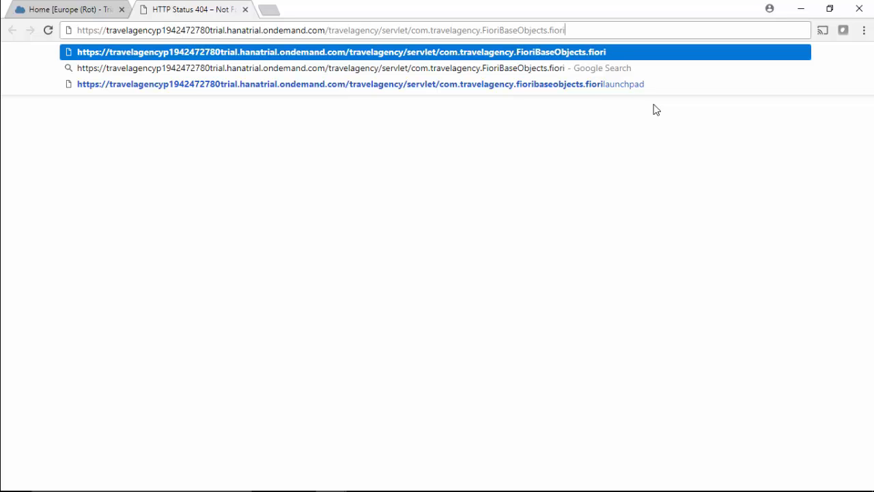
type("launchapad")
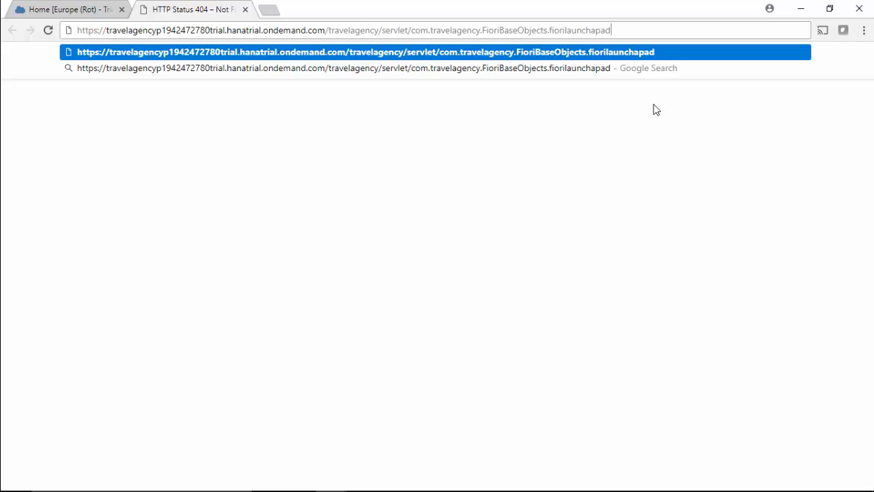
key("Return")
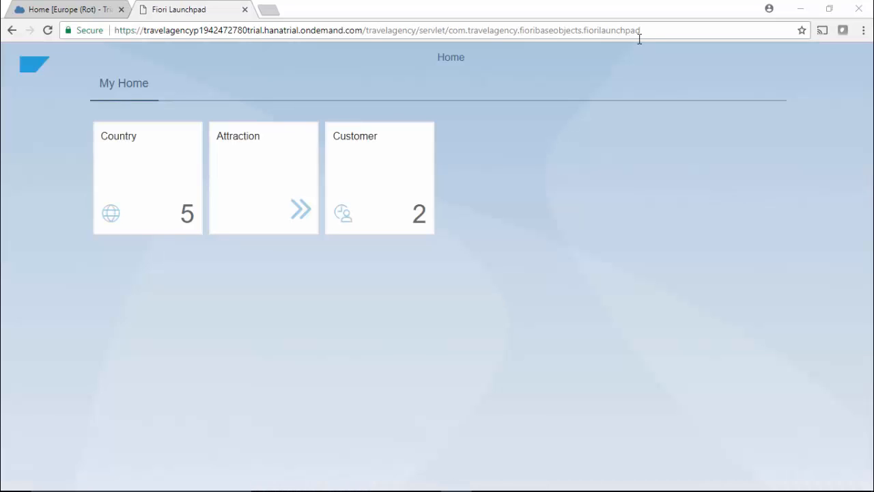
Open the Country list from the Fiori Launchpad home page.
left_click(148, 200)
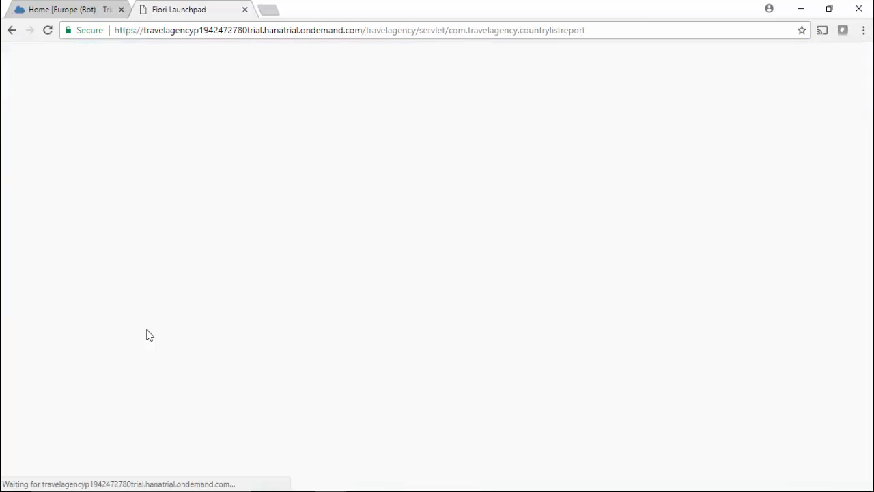
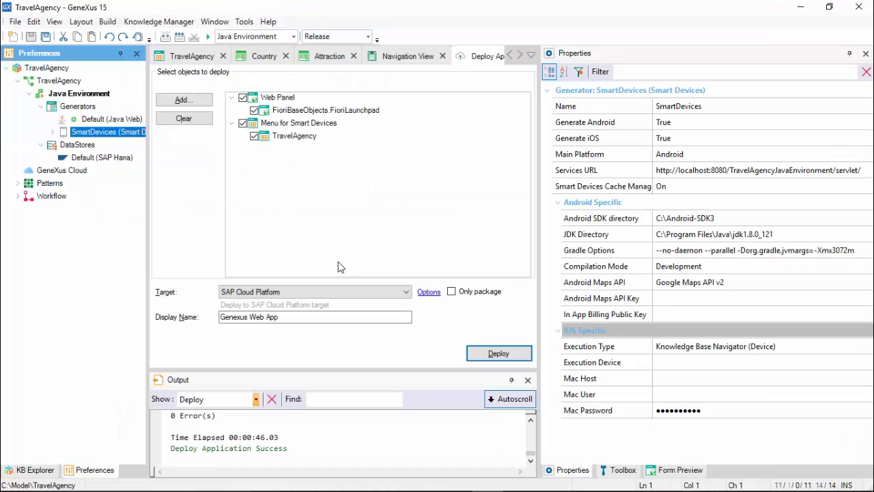
Replace the SmartDevices generator's Services URL with the copied web address of the application deployed to SAP Cloud Platform.
left_click(805, 170)
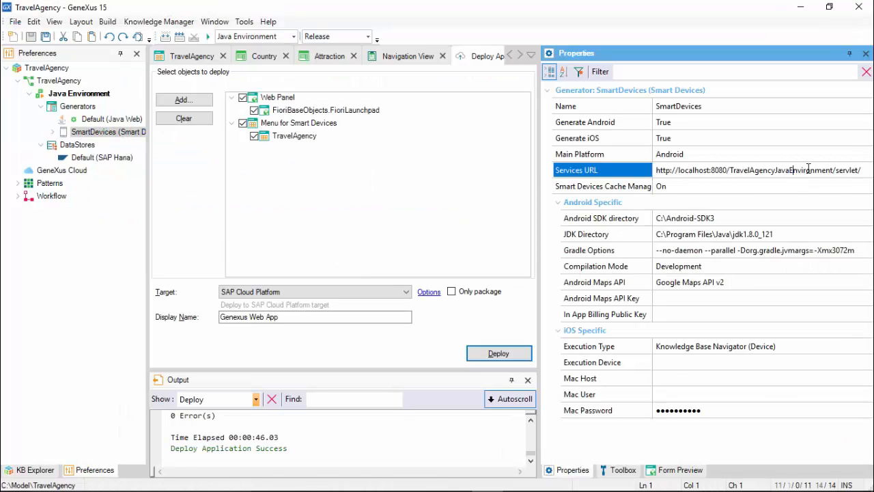
key("ctrl+a")
key("ctrl+v")
key("Return")
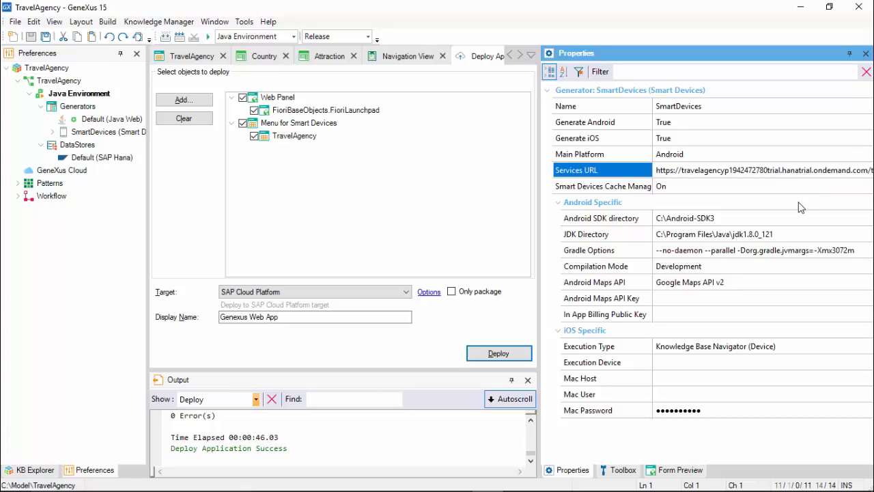
Run the TravelAgency menu for Smart Devices in the Android emulator.
left_click(193, 56)
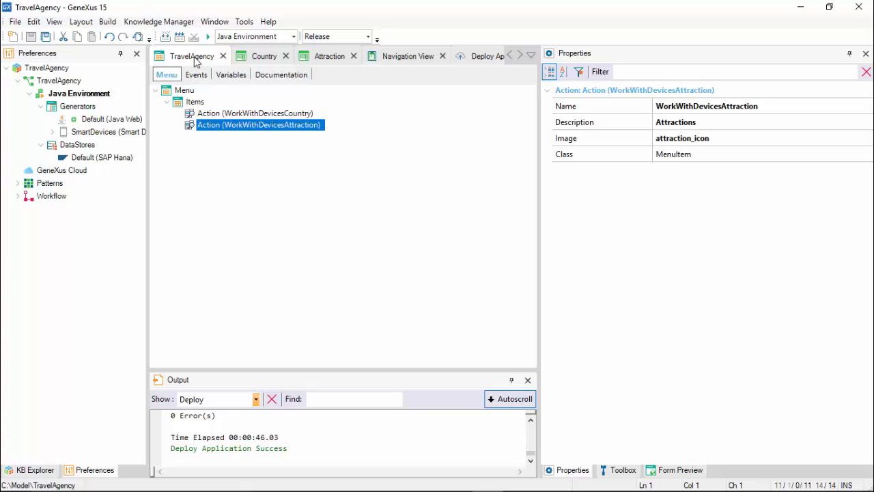
right_click(194, 60)
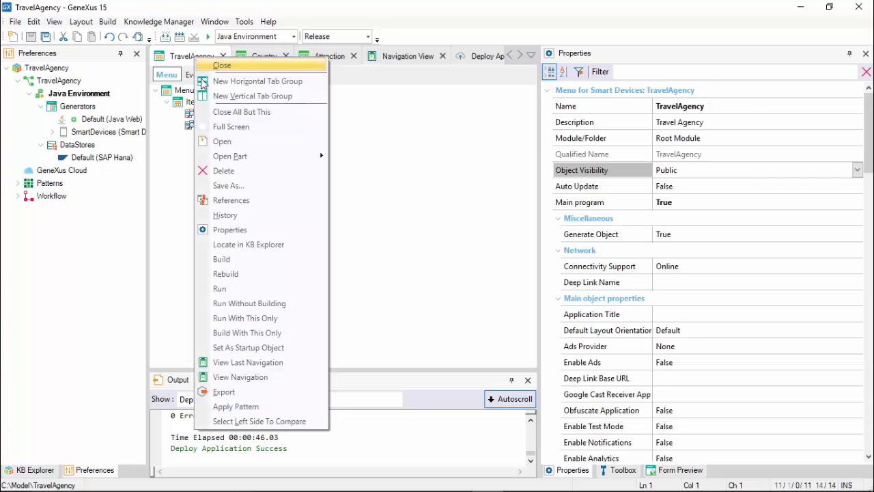
left_click(235, 288)
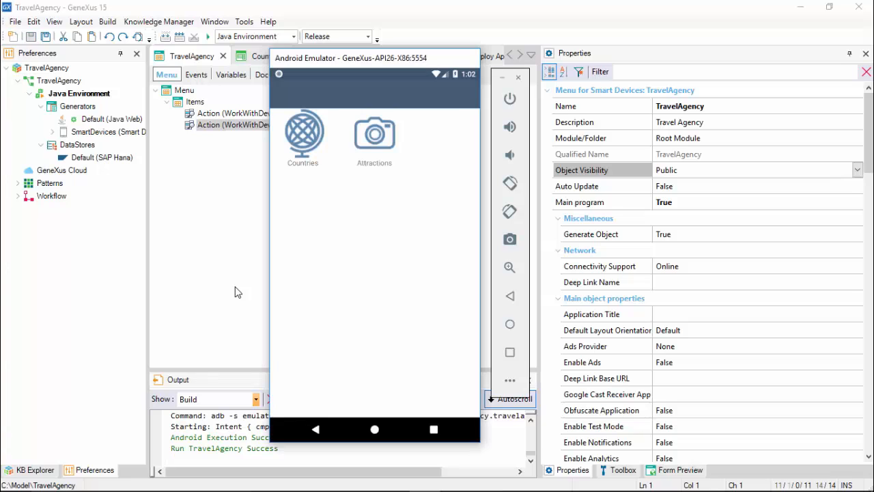
Add the country Japan to the emulator's Countries list, save it, and reload the web application's Country page in the browser.
left_click(313, 135)
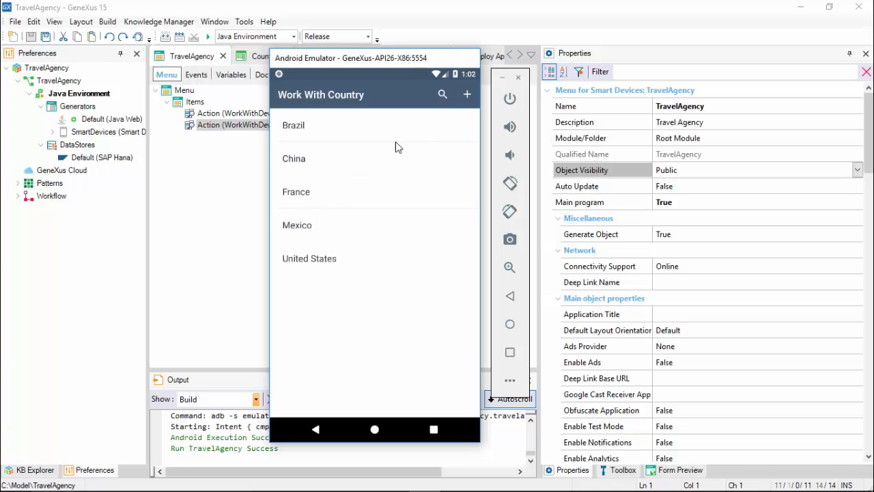
left_click(469, 94)
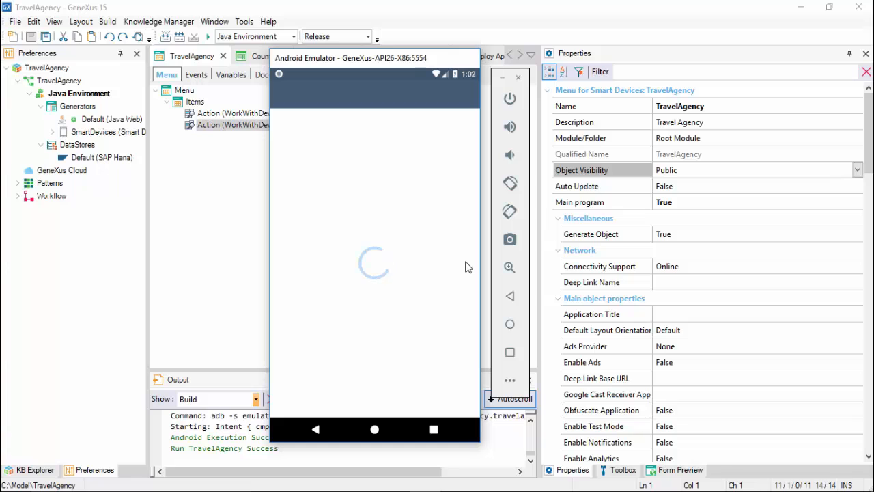
type("Japan")
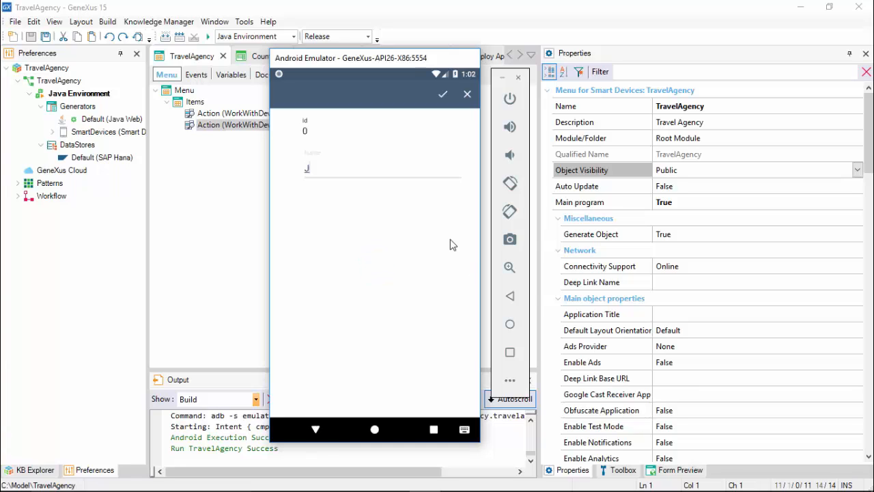
left_click(442, 96)
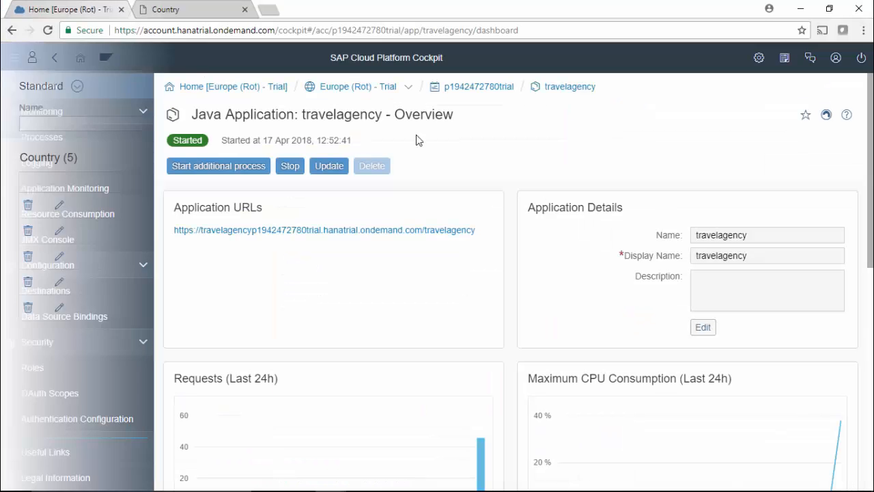
key("F5")
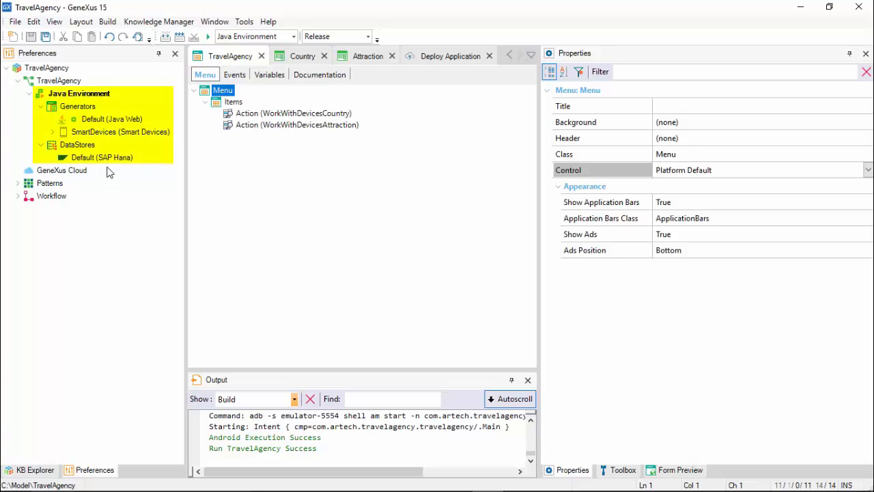
Create a new local Java environment with SAP Hana data source and Android and iOS support in GeneXus, set as current environment.
right_click(70, 94)
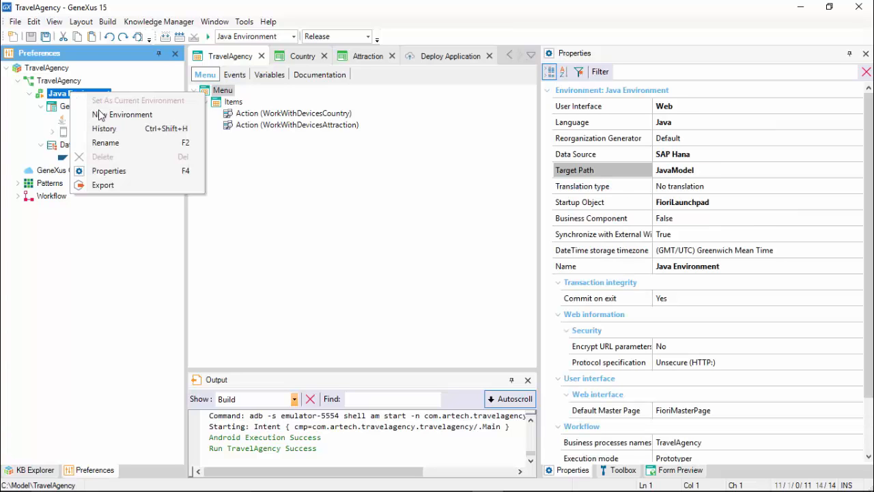
left_click(100, 114)
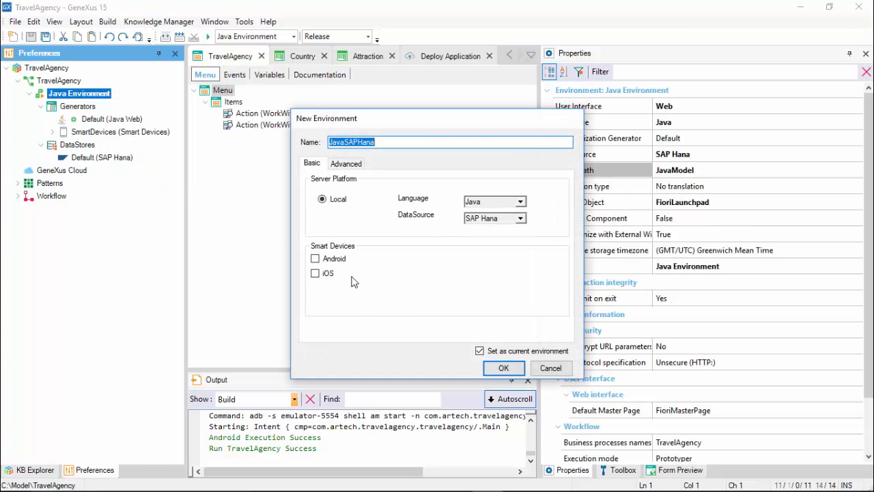
left_click(314, 258)
left_click(315, 273)
left_click(503, 367)
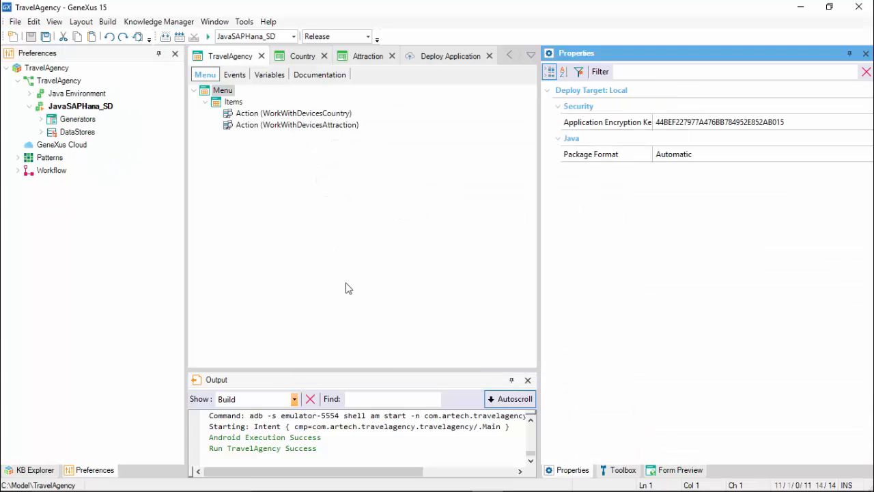
Compare the Default SAP Hana data store properties of JavaSAPHana_SD with those of Java Environment.
left_click(41, 118)
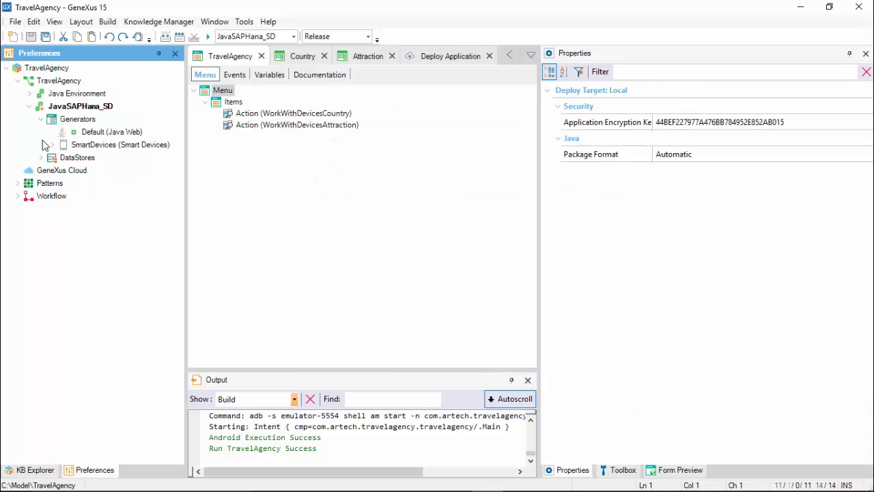
left_click(42, 157)
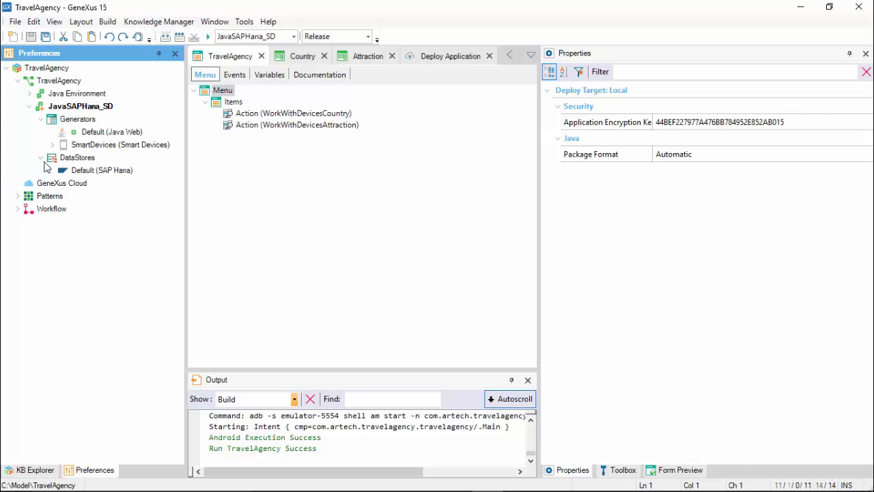
left_click(82, 171)
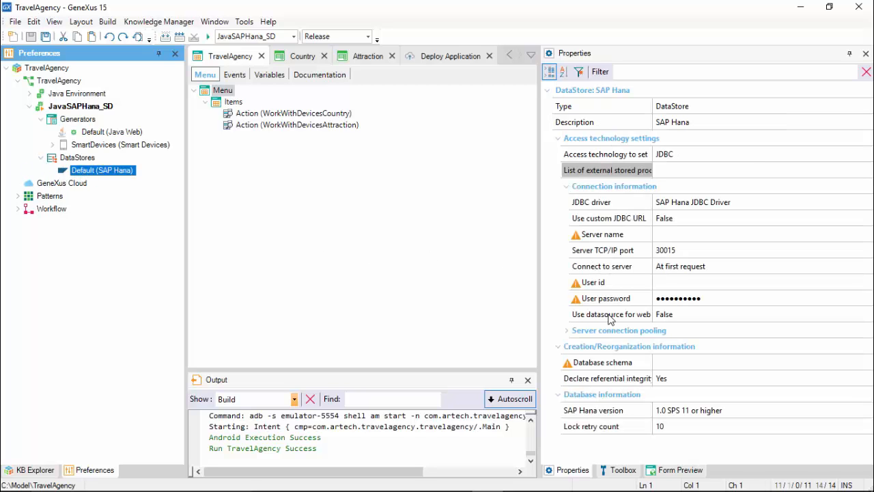
left_click(30, 97)
left_click(41, 120)
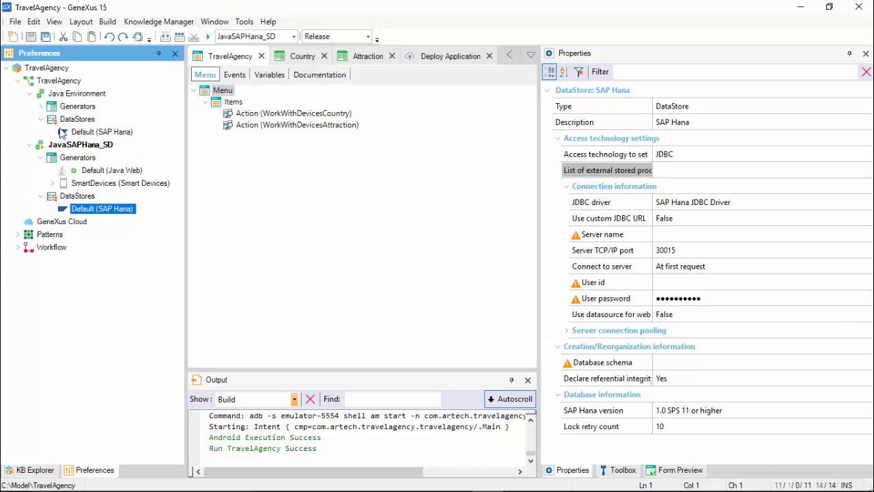
left_click(84, 134)
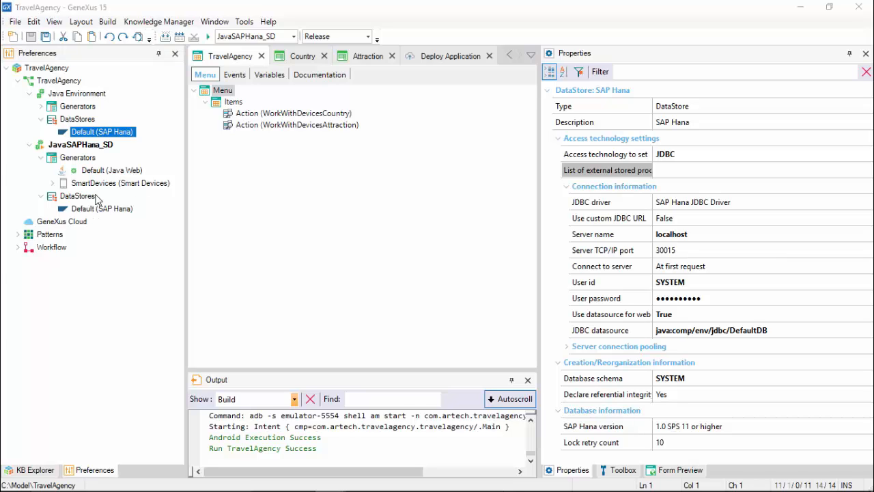
left_click(97, 211)
left_click(97, 211)
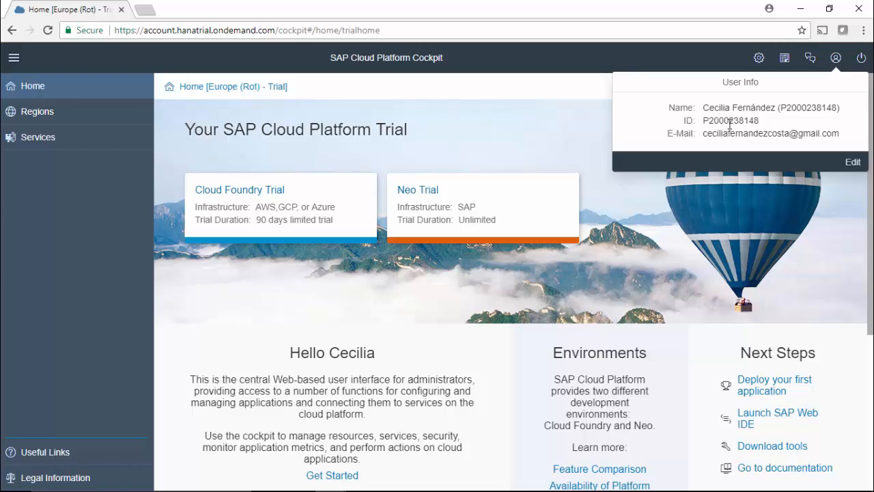
In the SAP Cloud Platform Neo Trial subaccount, create the database travelagencyproduction, entering and confirming the SYSTEM user password.
left_click(417, 200)
left_click(68, 341)
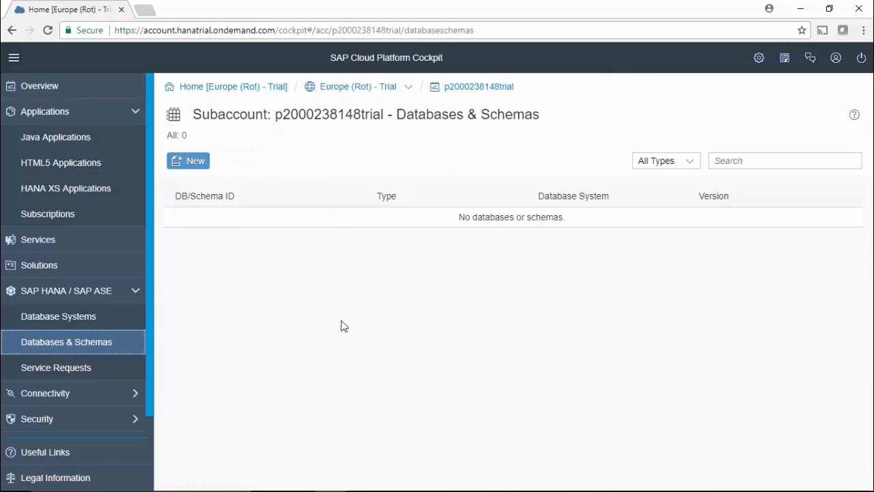
left_click(194, 162)
type("trave")
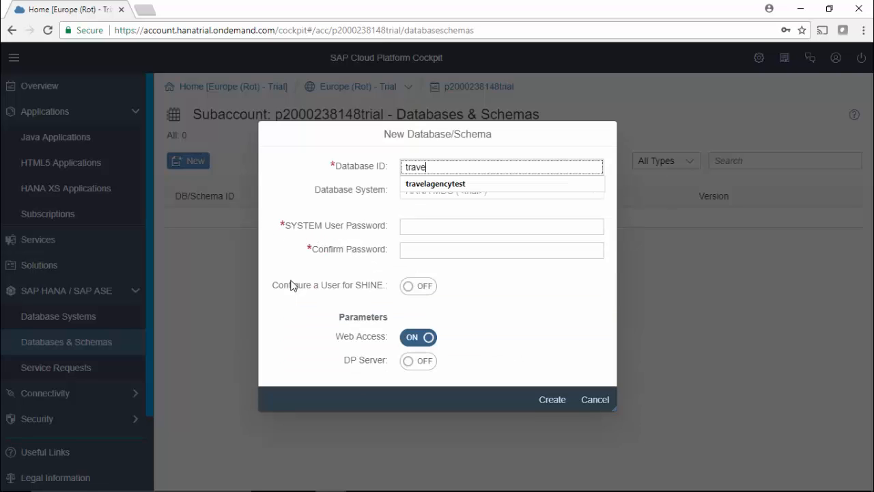
type("lagencyproduction")
key("Tab")
type("******")
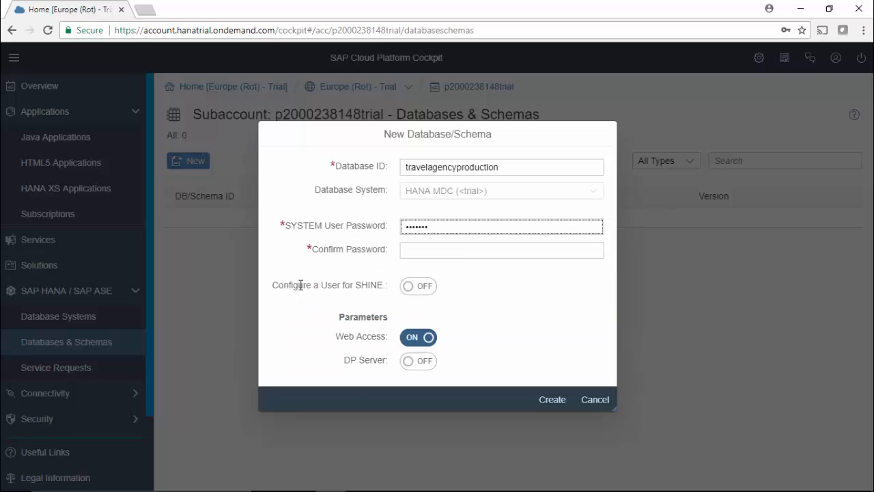
type("*********")
key("Tab")
type("***************")
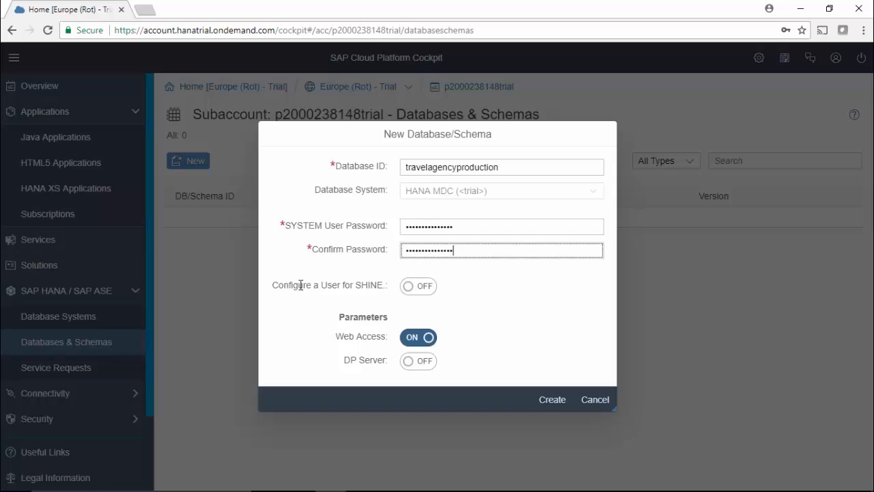
left_click(552, 400)
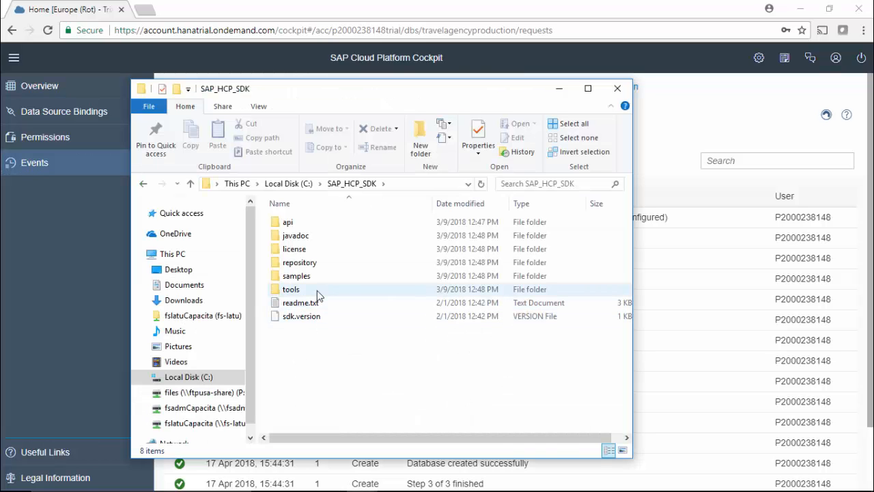
Open a command prompt in the tools folder of C:\SAP_HCP_SDK.
double_click(317, 291)
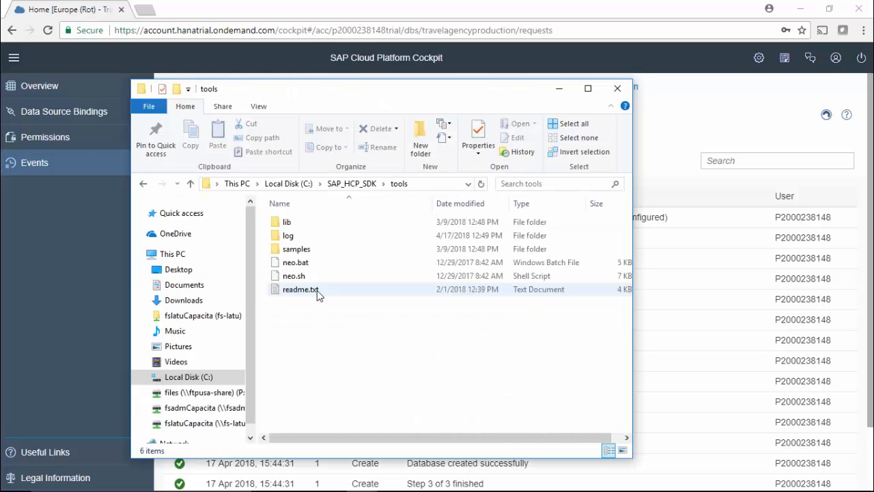
left_click(436, 185)
type("cmd")
key("Return")
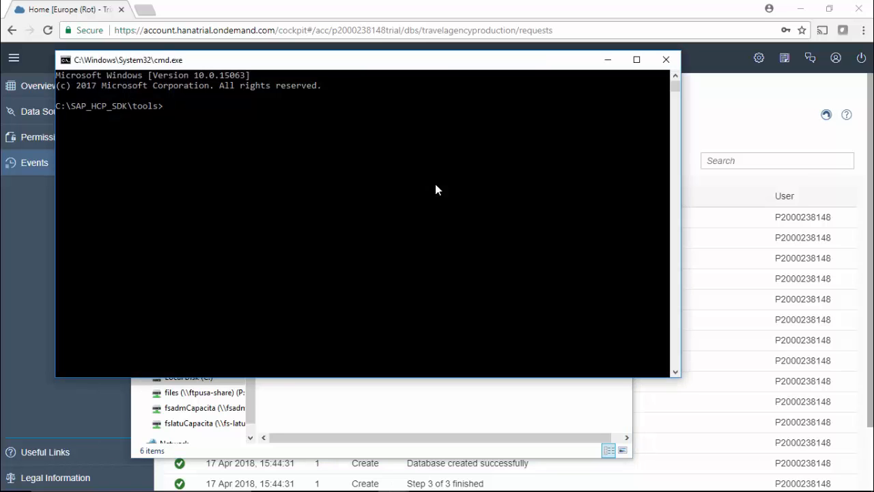
Enter neo open-db-tunnel with -a and the subaccount name copied from the cockpit address, plus -u and the account's user ID.
type("neo open-db-tunnel -a")
left_click(419, 29)
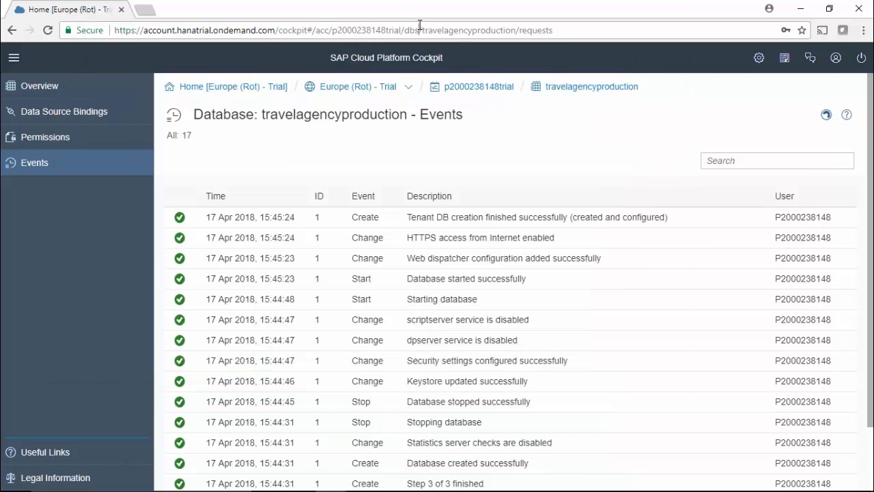
left_click(401, 31)
key("alt+Tab")
key("ctrl+v")
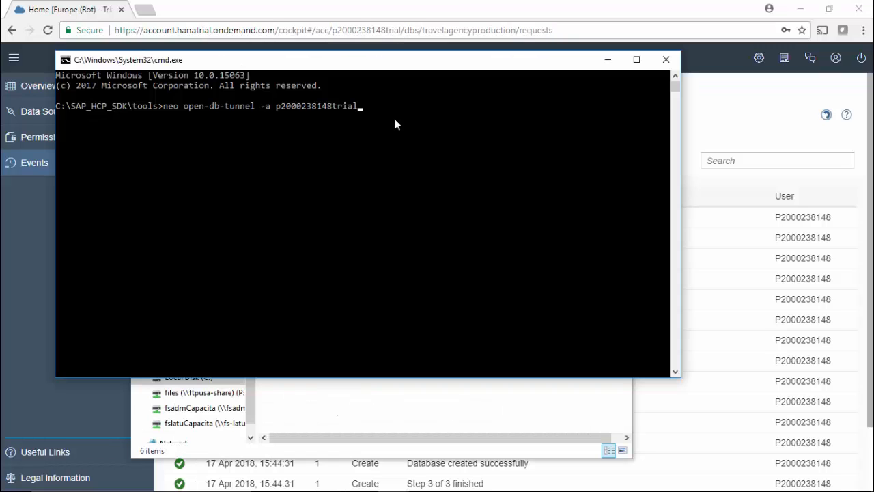
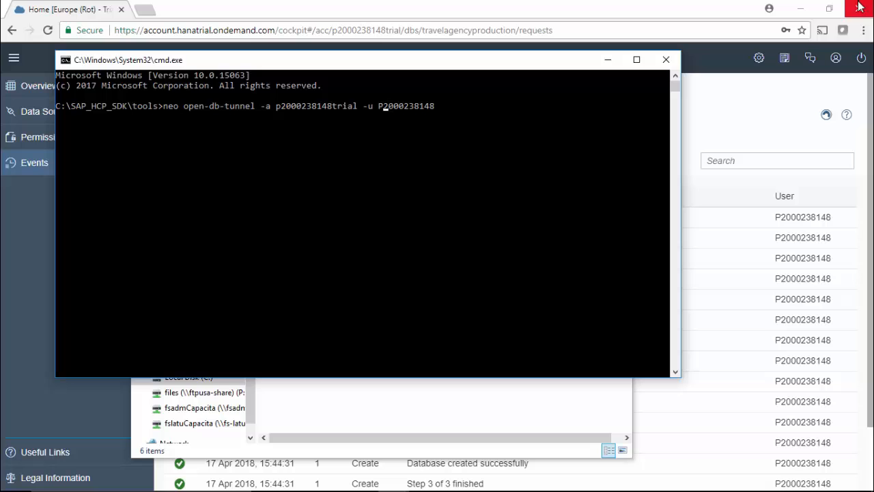
left_click(836, 57)
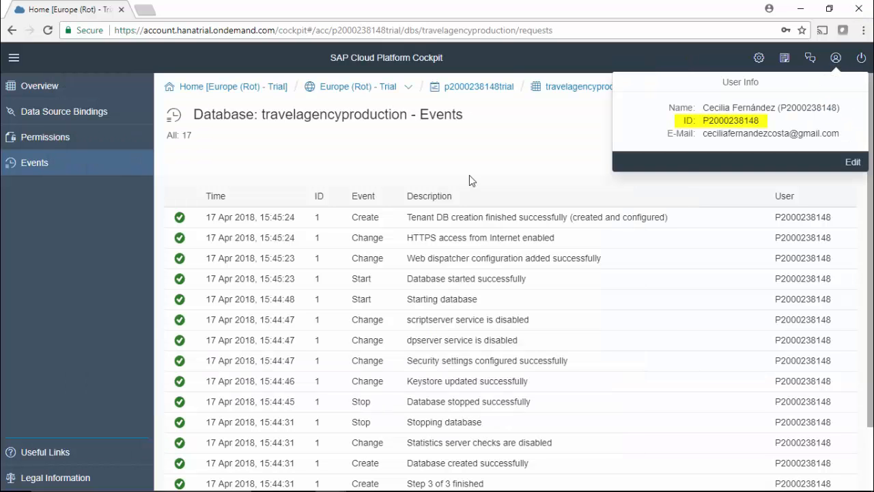
key("alt+Tab")
Complete the tunnel command with -h hanatrial.ondemand.com, -p and the account password, and -i travelagencyproduction, and run it.
type("-h h")
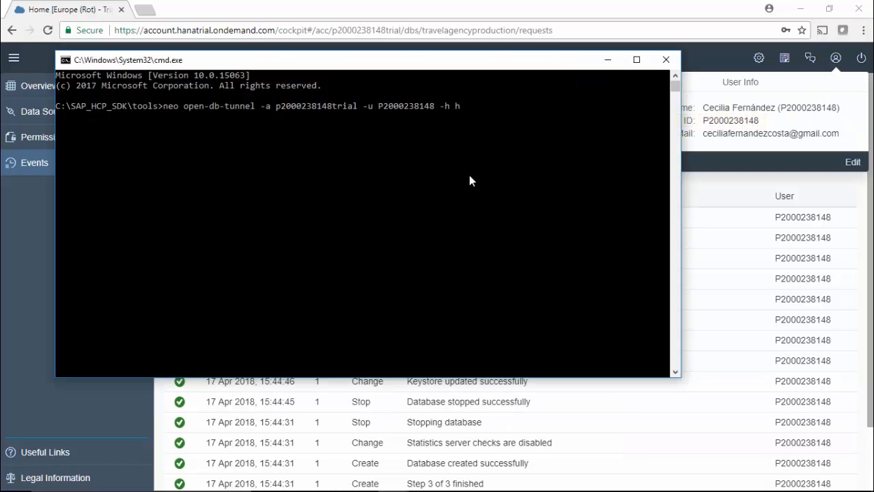
type("anatrial.ondemand.com")
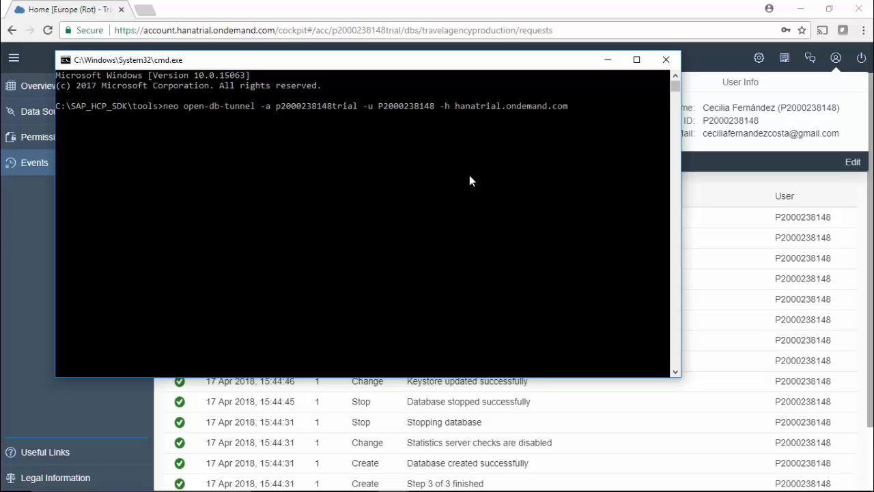
type(" -p Jo*******")
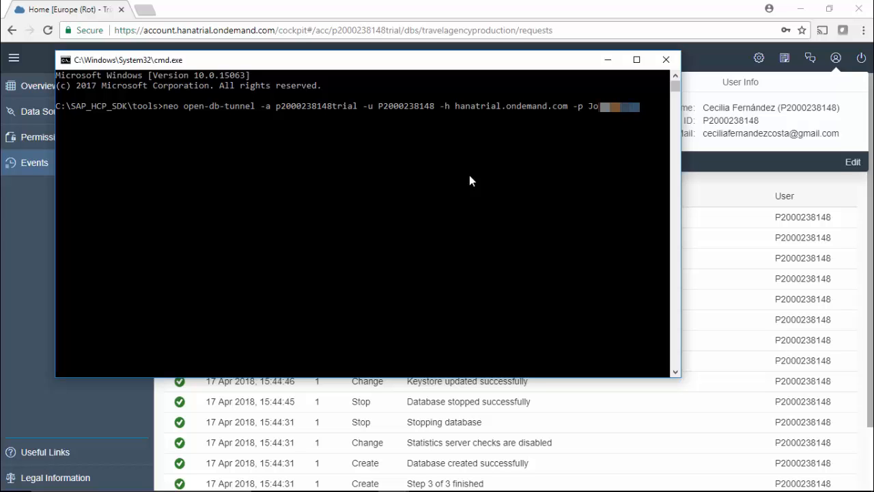
type(" -itravelagencyproduction")
key("Return")
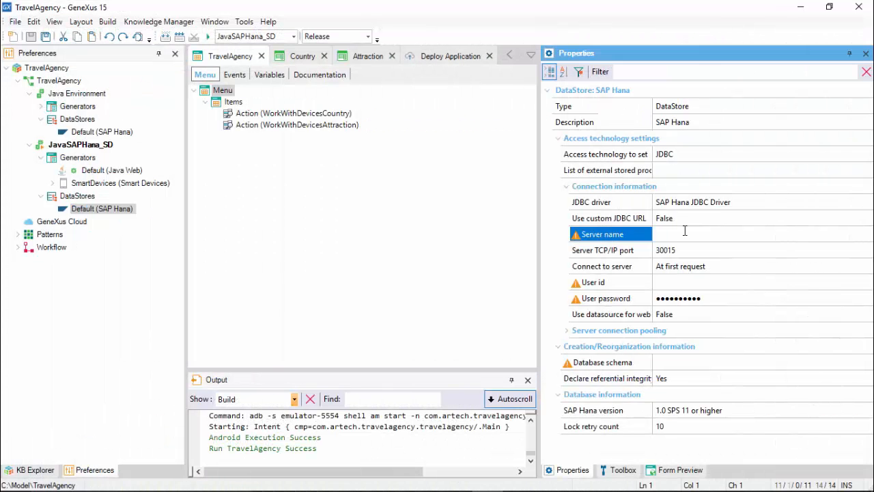
In the JavaSAPHana_SD data store, set the server name to localhost, user id and database schema to SYSTEM, and enter the user password.
type("localhos")
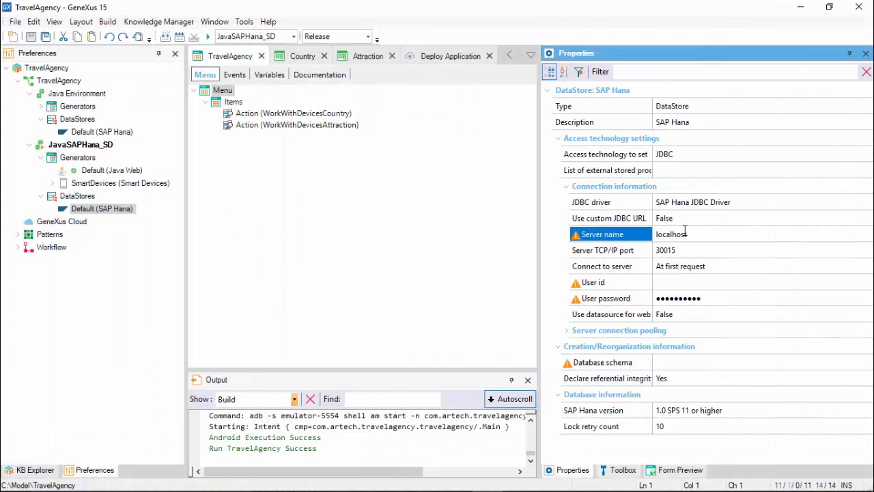
key("Tab")
type("SYSTEM")
key("Tab")
type("••••••")
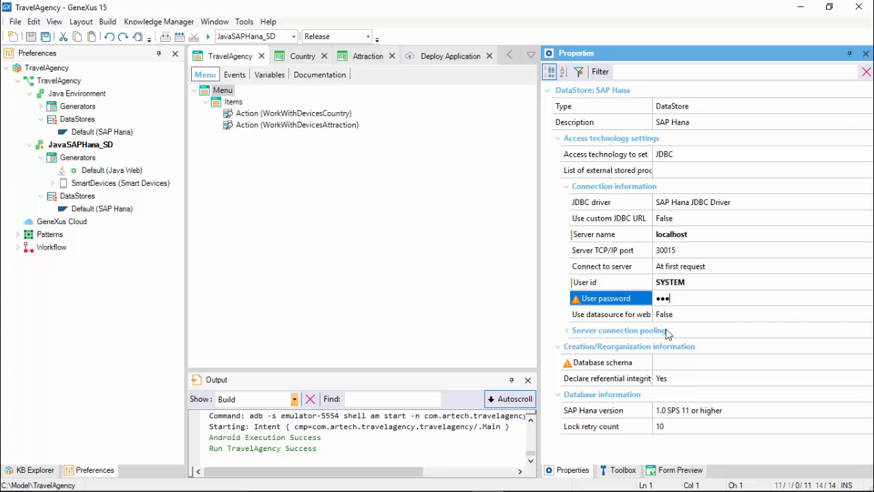
type("••••")
left_click(755, 364)
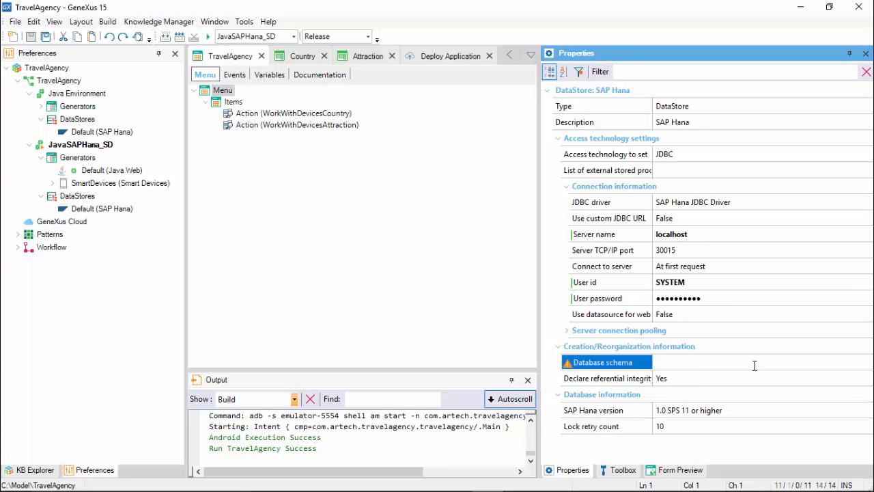
type("SYSTEM")
key("Return")
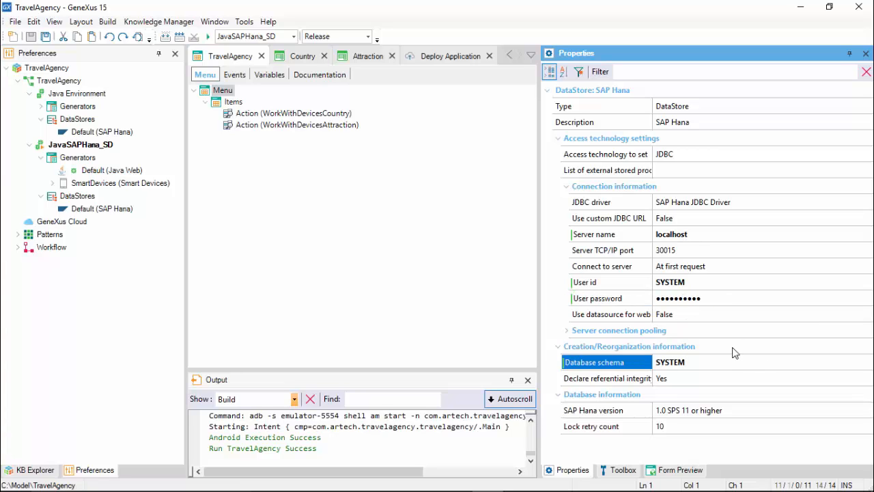
Try to build all for JavaSAPHana_SD and create the database tables from the impact analysis.
left_click(107, 21)
left_click(122, 41)
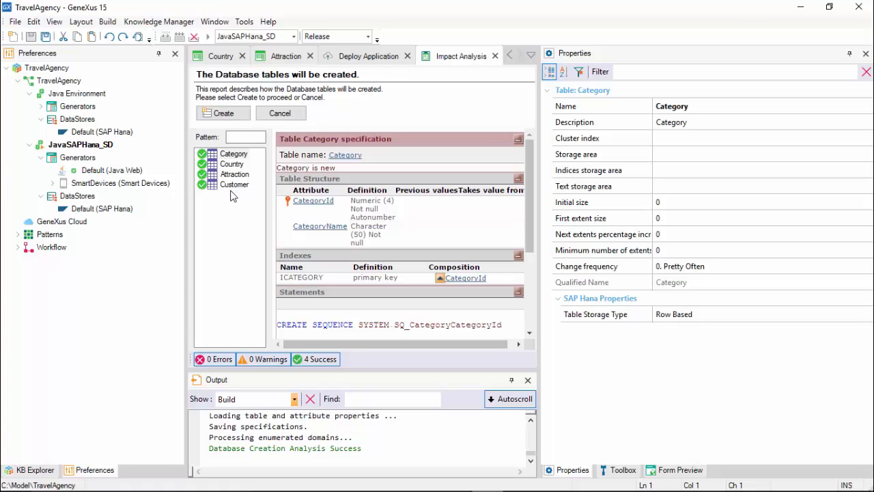
left_click(225, 114)
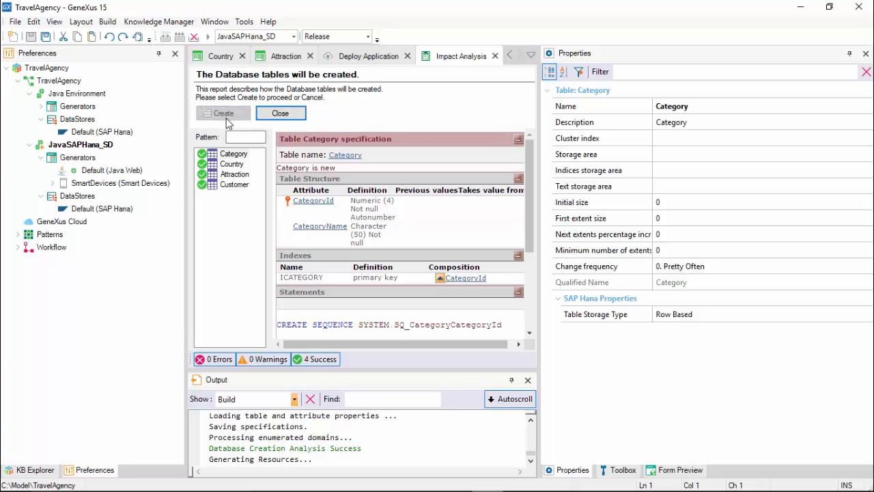
Open the Web\drivers folder of the target environment directory and place its window beside the SDK's lib folder.
left_click(161, 26)
mouse_move(244, 22)
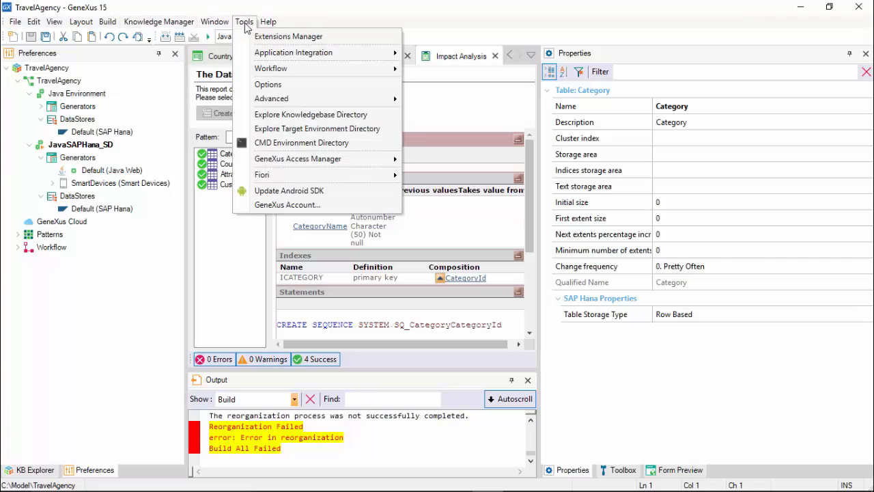
left_click(324, 131)
double_click(368, 250)
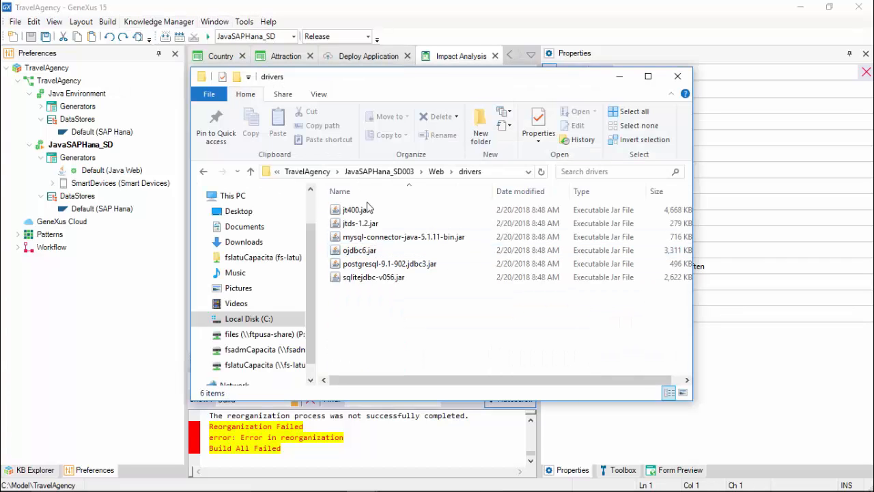
left_click_drag(421, 85, 294, 43)
left_click_drag(293, 42, 284, 41)
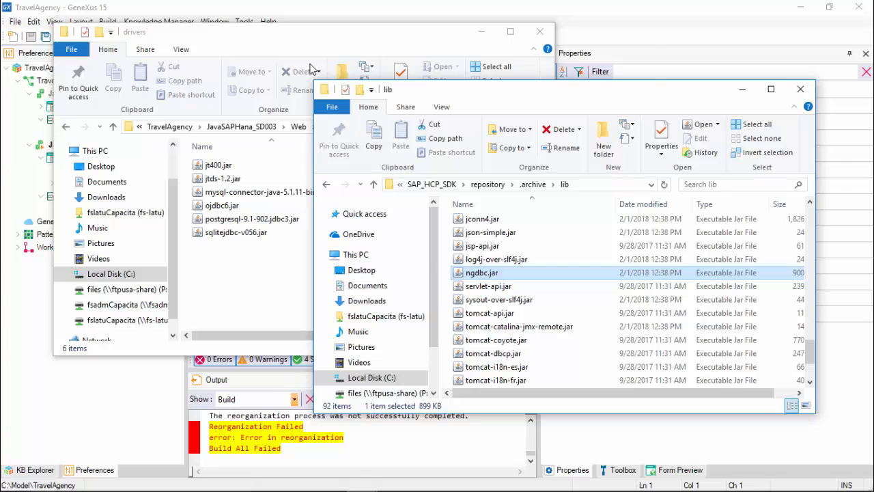
Copy ngdbc.jar from SAP_HCP_SDK\repository\.archive\lib into the JavaSAPHana_SD003\Web\drivers folder.
right_click(479, 271)
left_click(509, 196)
right_click(244, 273)
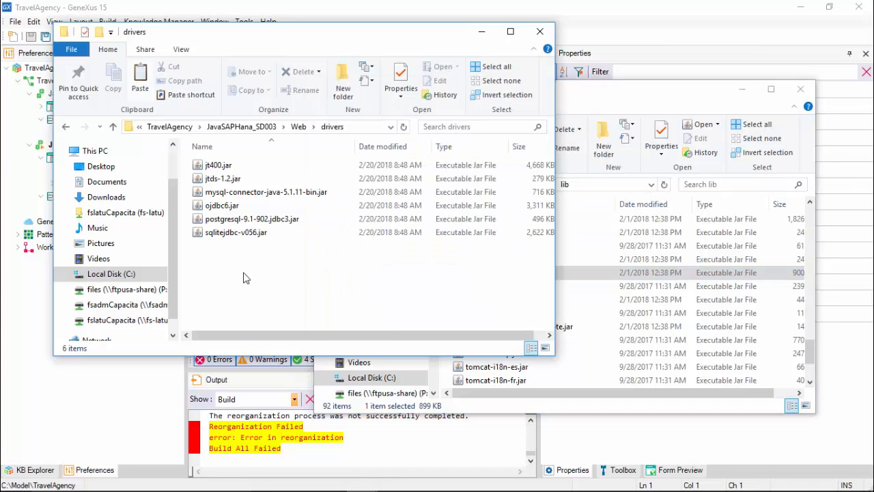
left_click(273, 362)
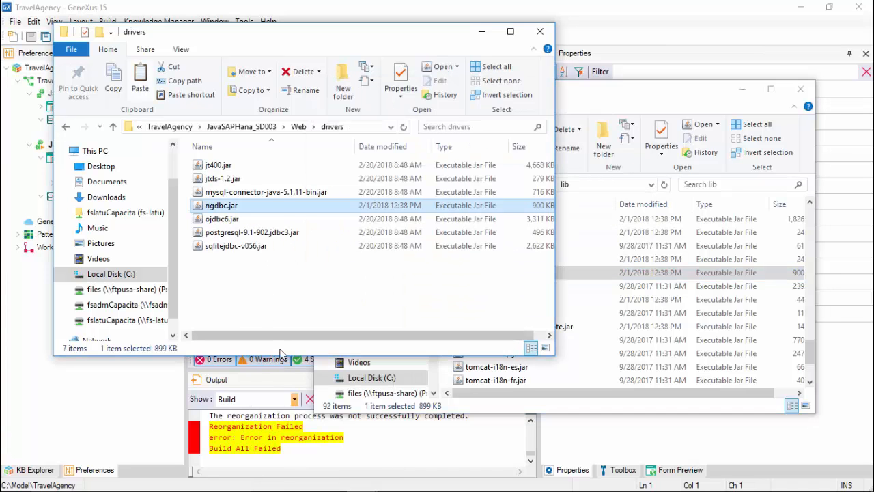
Return to GeneXus, rebuild the environment and create the Category, Country, Attraction and Customer tables.
left_click(280, 437)
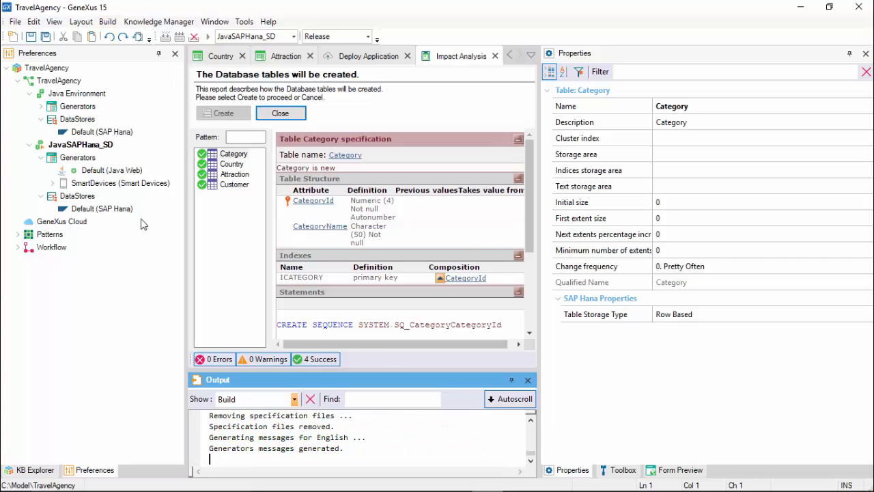
left_click(223, 113)
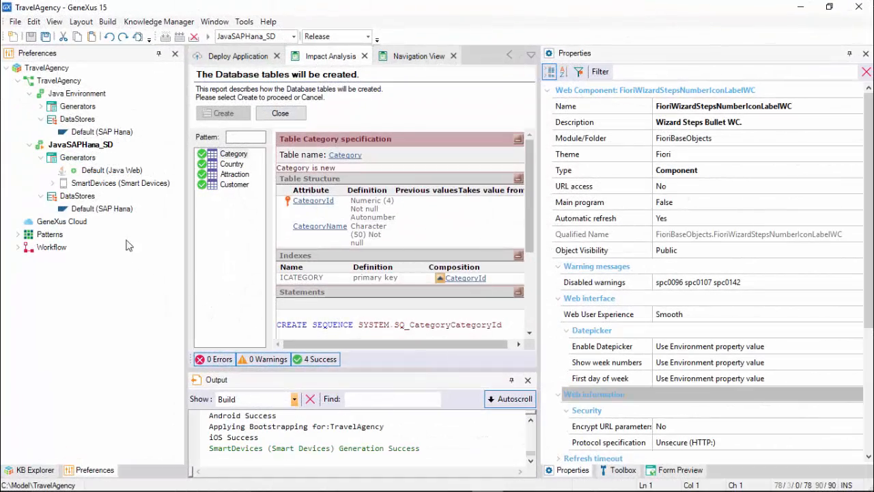
In the JavaSAPHana_SD default data store, set Use datasource for web to True and start editing the JDBC datasource.
left_click(104, 208)
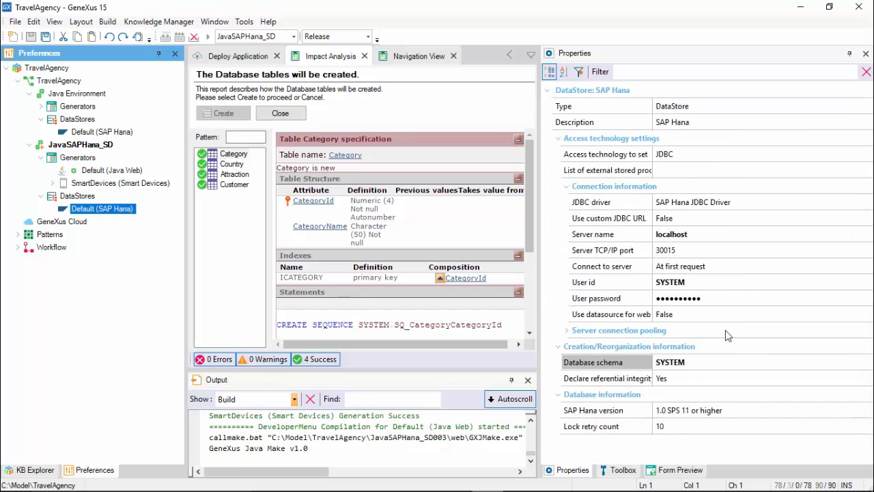
left_click(722, 315)
left_click(721, 315)
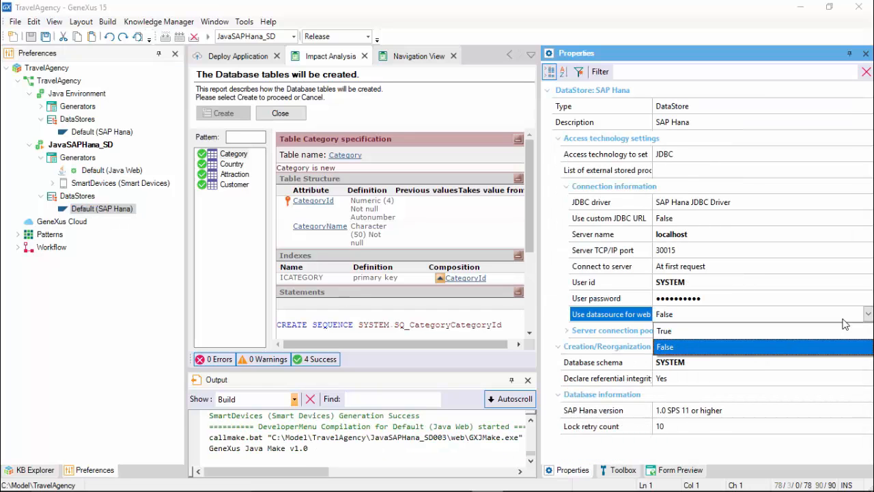
left_click(706, 333)
left_click(707, 334)
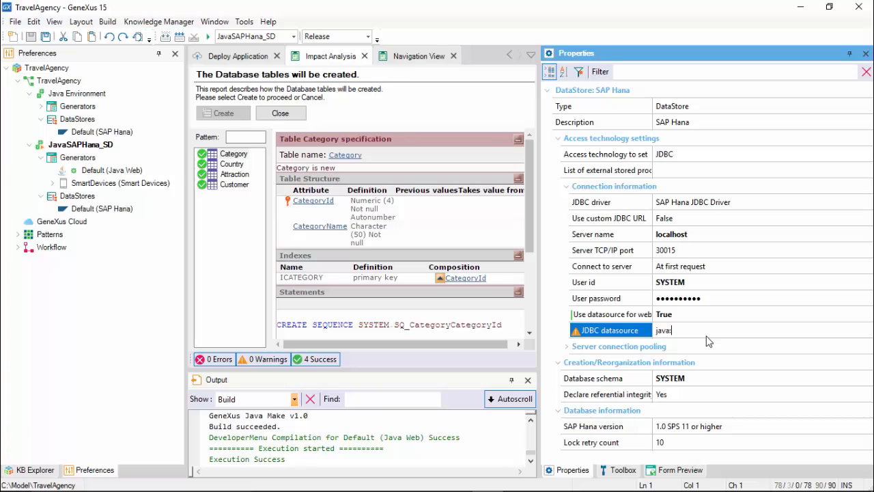